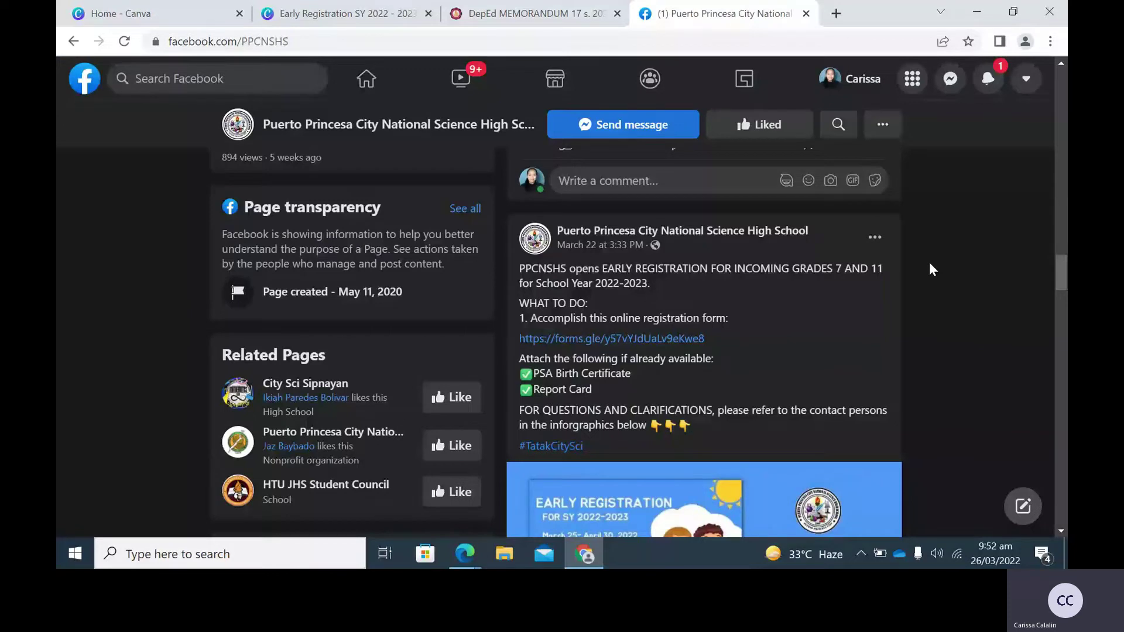
Open the Early Registration infographic (SY 2022-2023, March 25 to April 30) in the photo viewer.
scroll(818, 279, down, 1)
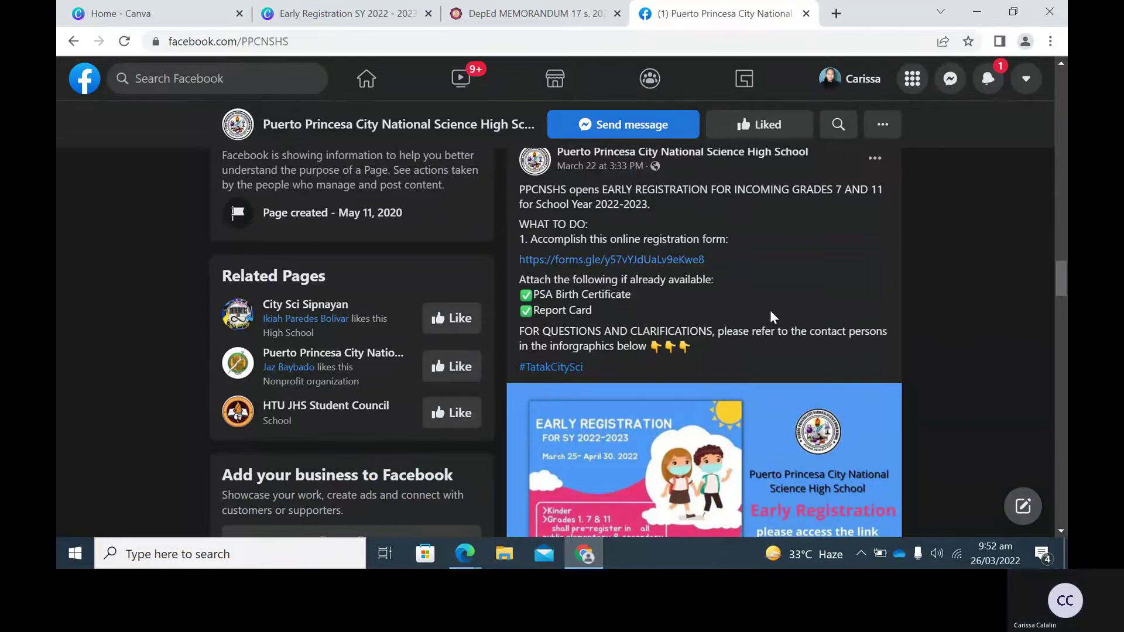
scroll(770, 312, down, 1)
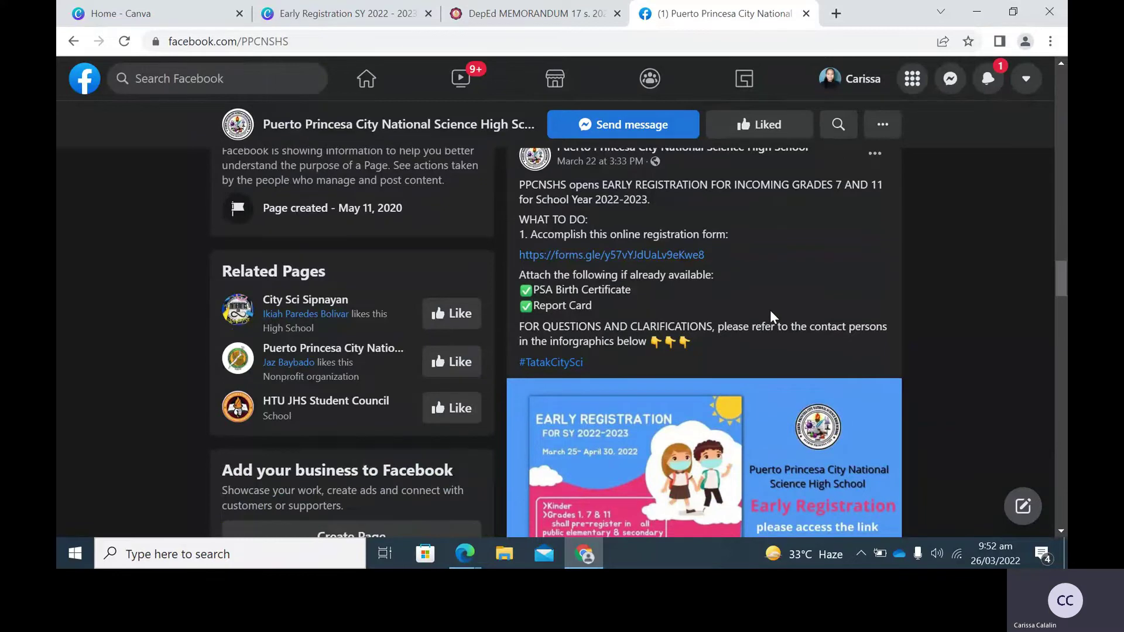
scroll(770, 310, down, 2)
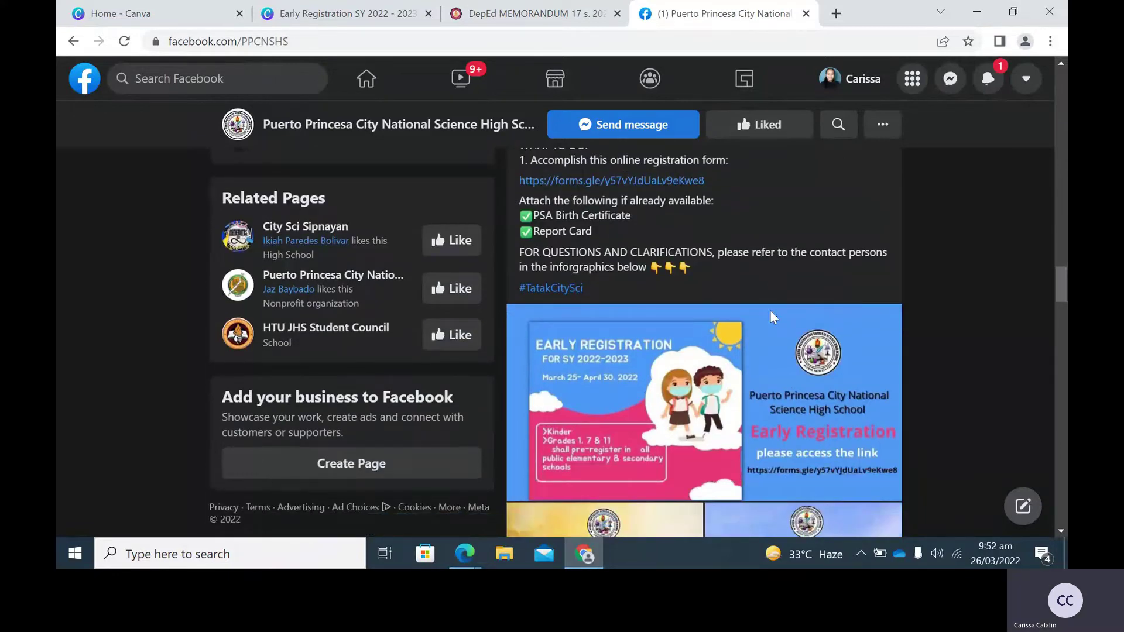
click(770, 311)
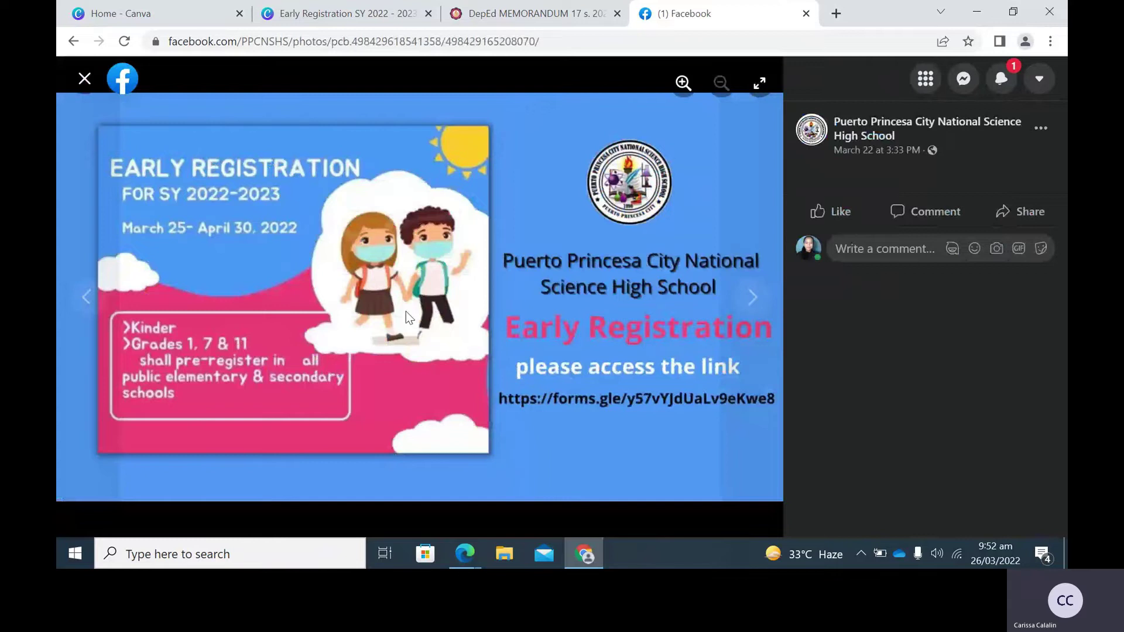
Browse the Grade 7 and Grade 11 applicant posters, then close the photo viewer.
click(758, 293)
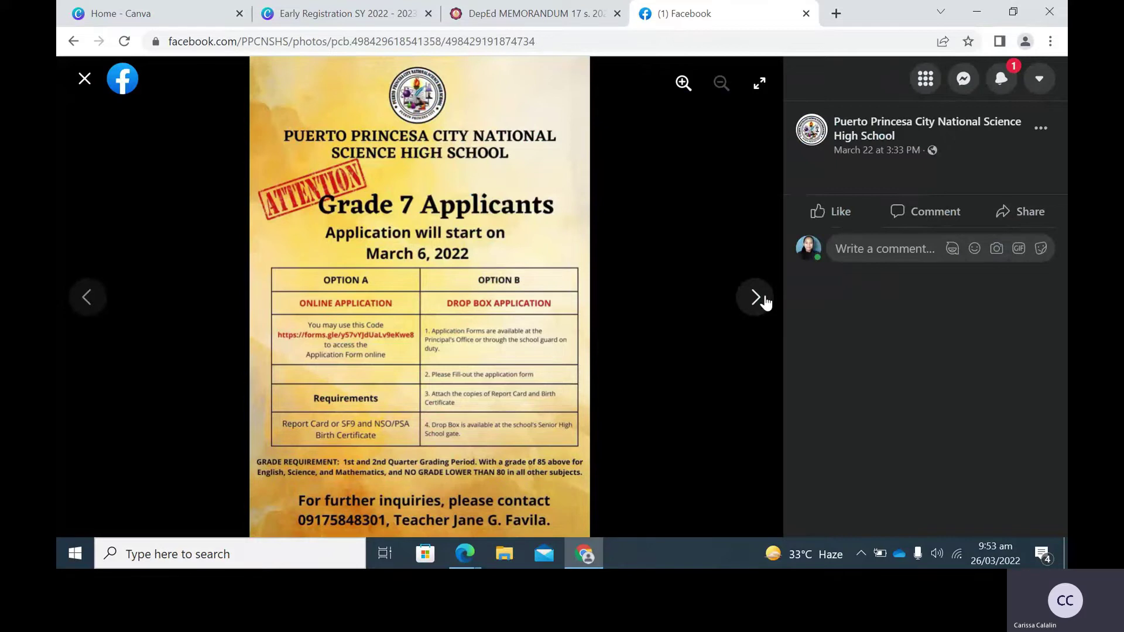
click(755, 298)
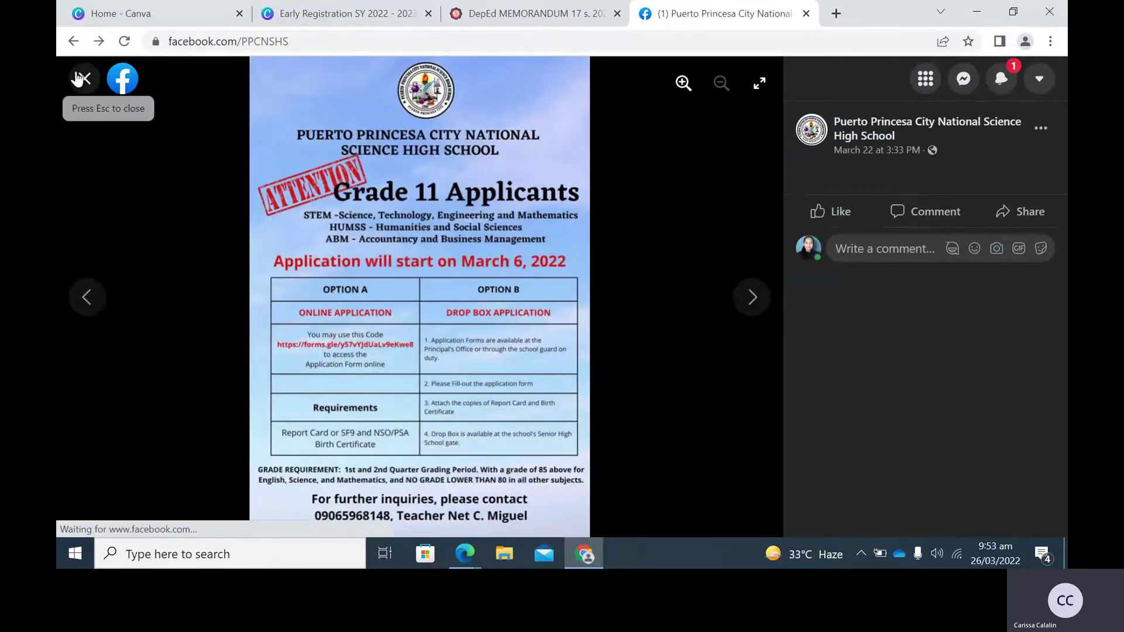
click(86, 85)
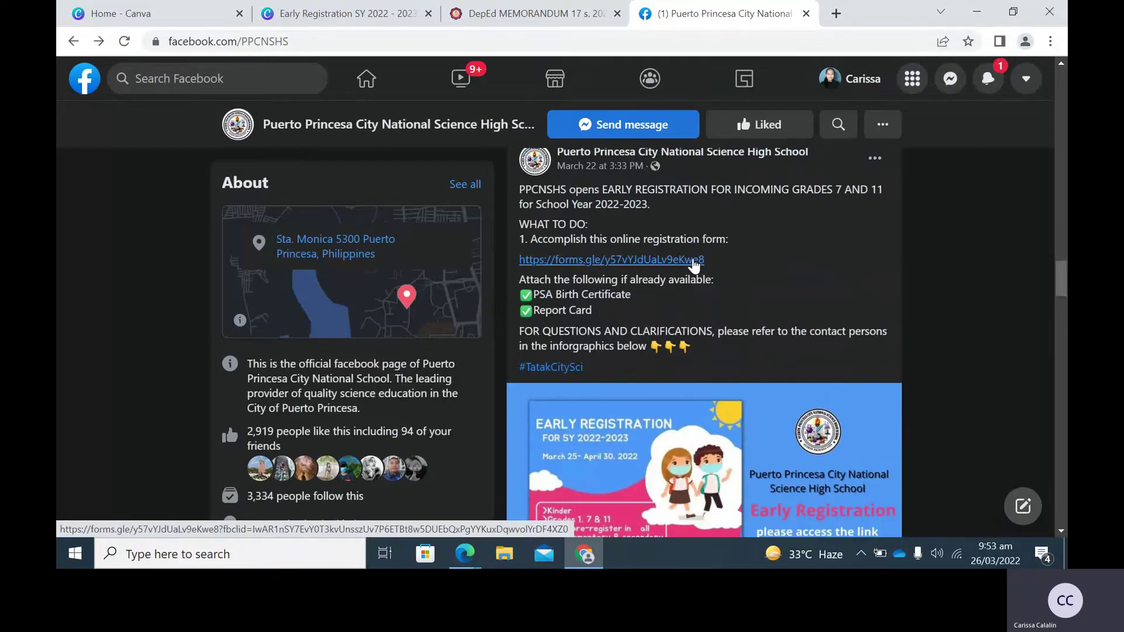
Follow the forms.gle registration link and confirm the Google sign-in verification by phone.
click(693, 261)
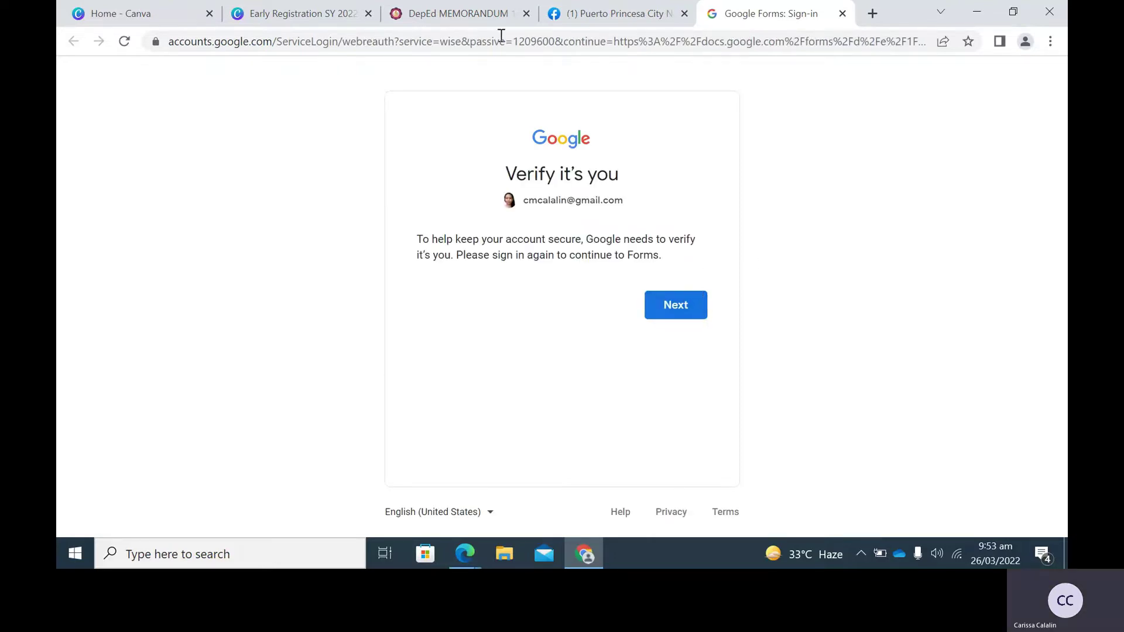
click(671, 318)
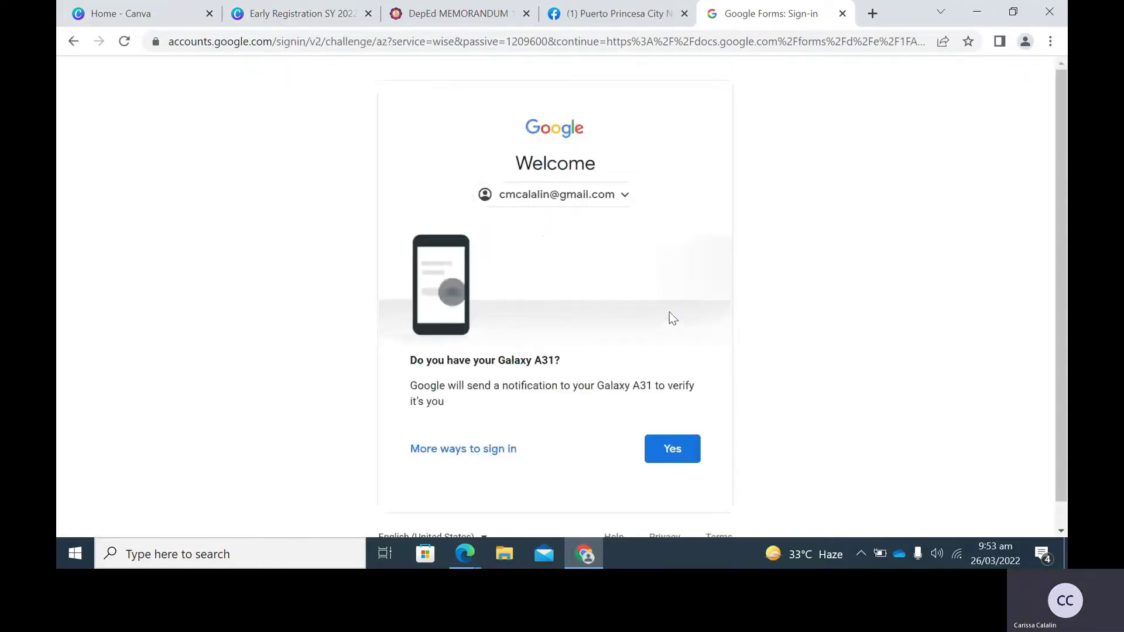
click(683, 466)
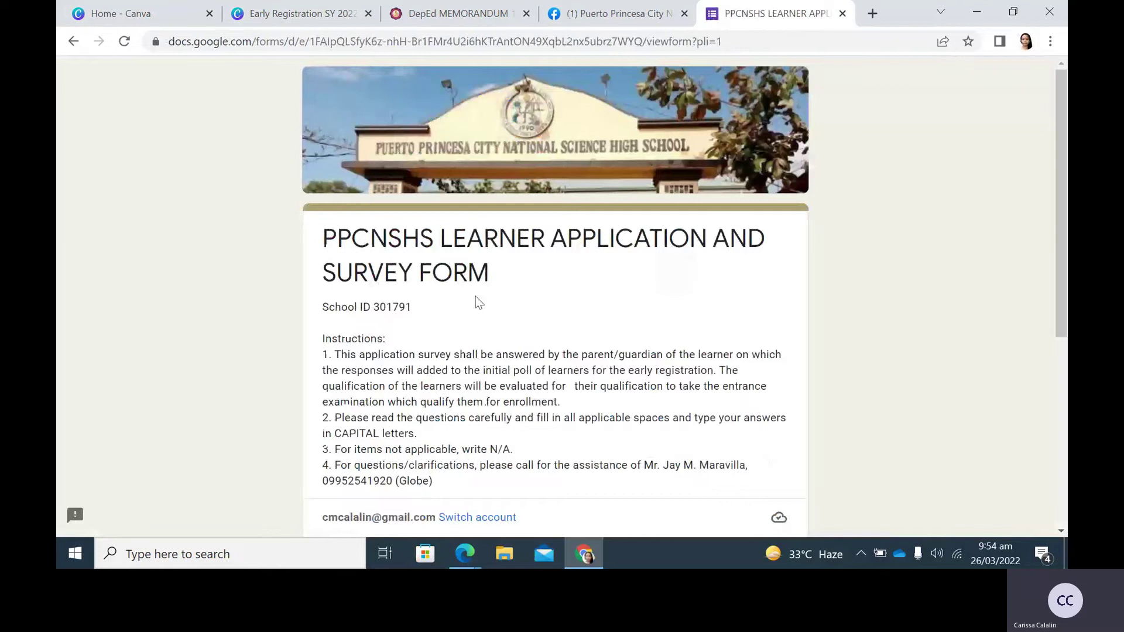
Fill the Email field with the respondent's suggested e-mail address and submit the first page.
scroll(492, 310, down, 3)
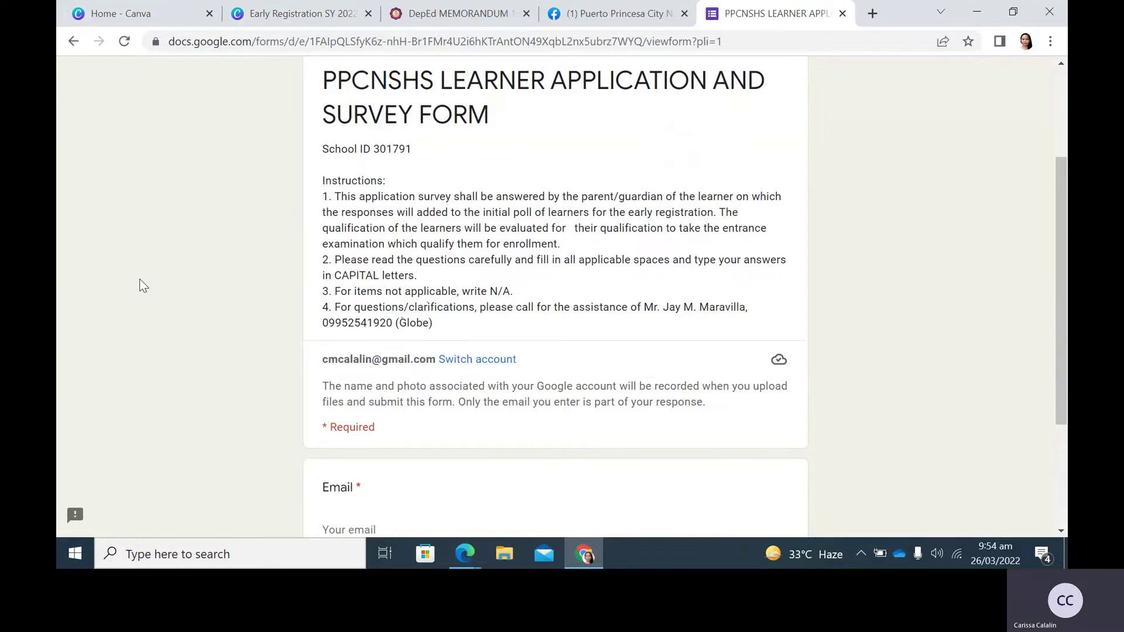
scroll(139, 278, down, 3)
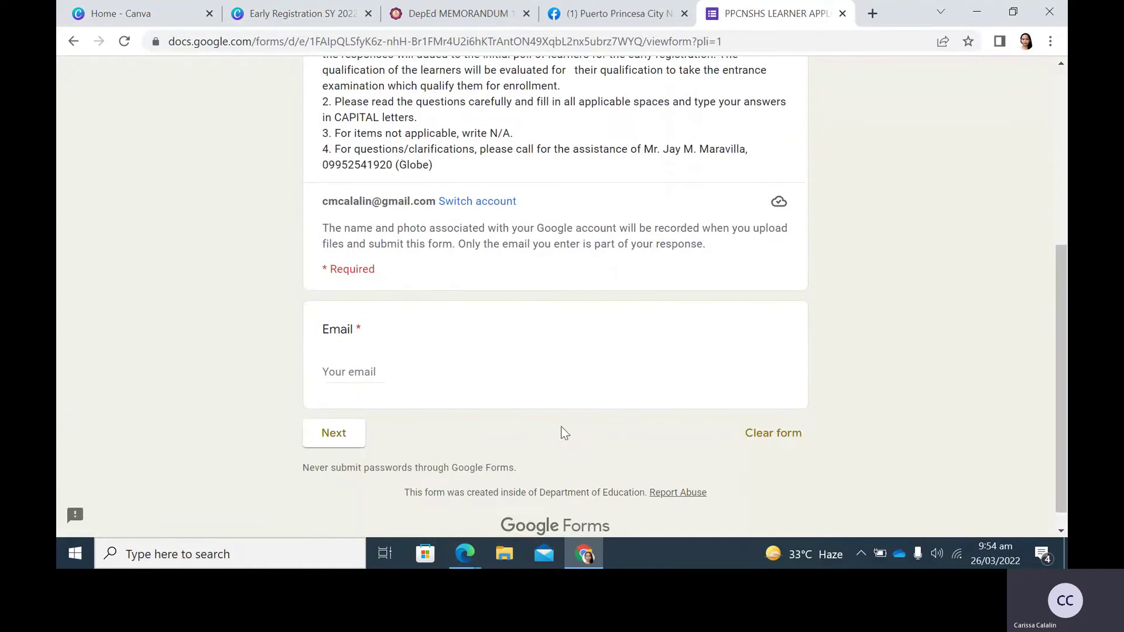
click(388, 365)
text(cma)
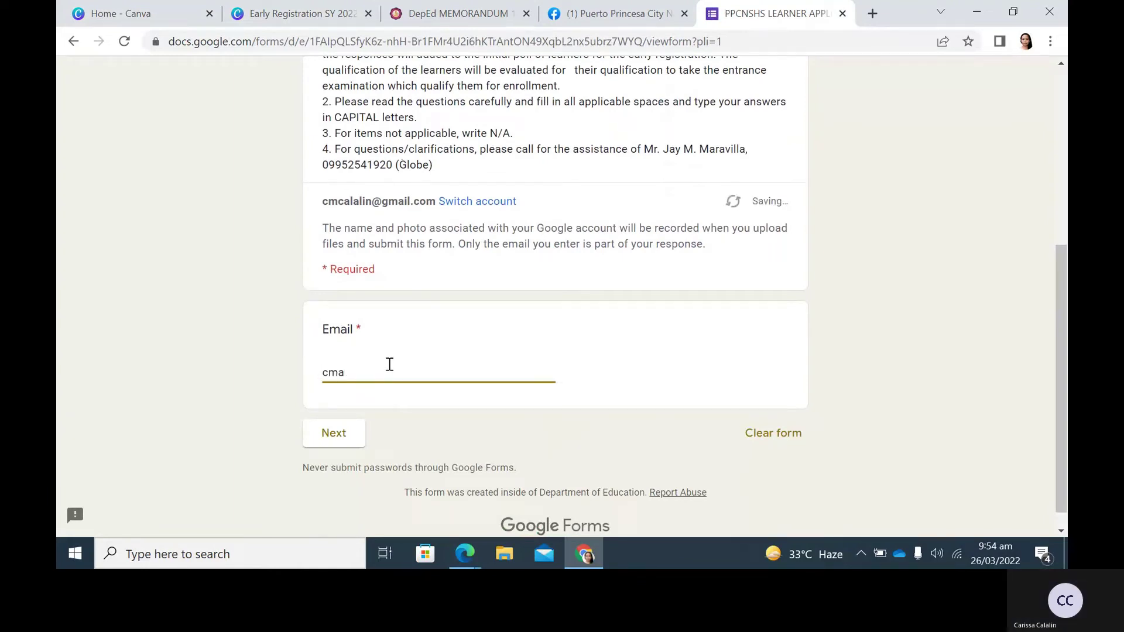
key(ctrl+a)
key(ctrl+v)
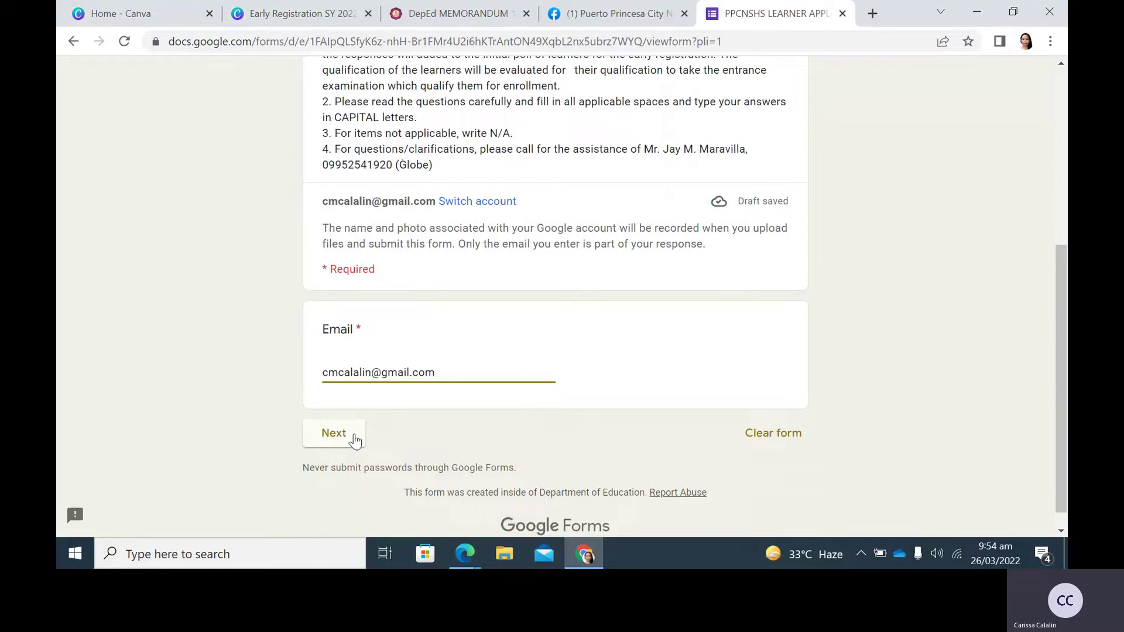
click(355, 440)
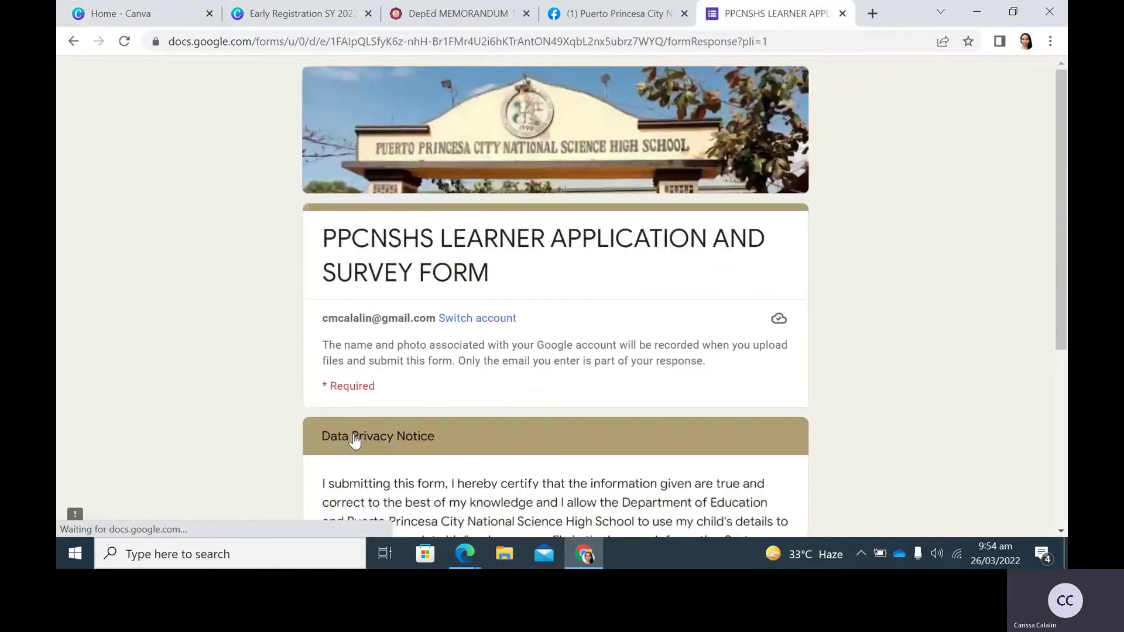
Answer 'Yes, I agree.' to the Data Privacy Notice and continue.
scroll(208, 259, down, 3)
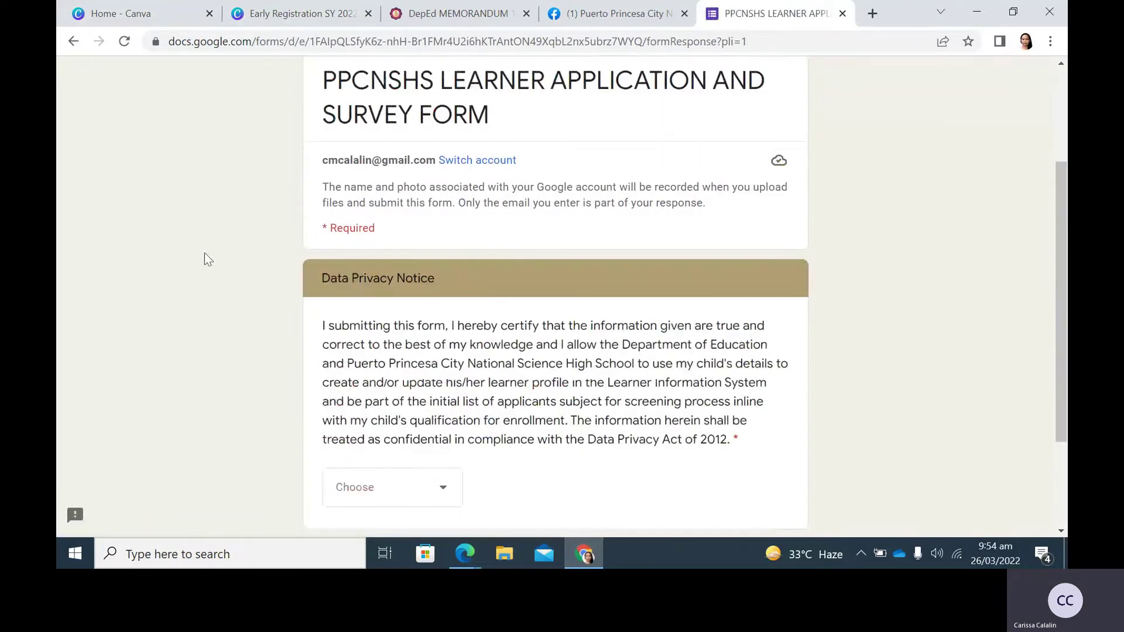
scroll(205, 258, down, 1)
click(450, 404)
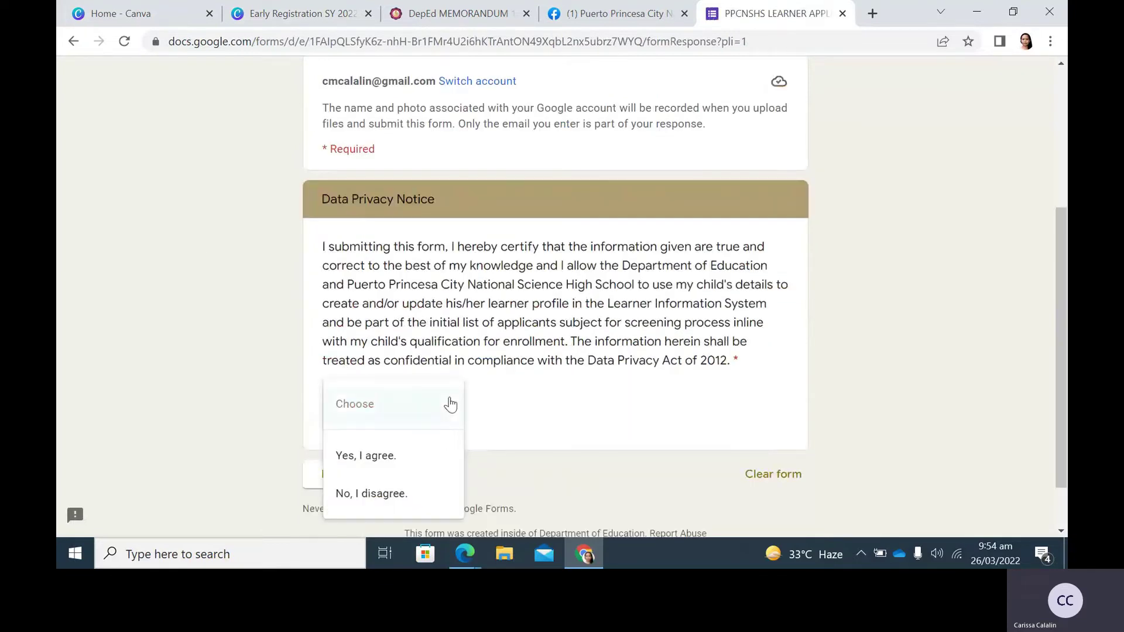
click(414, 459)
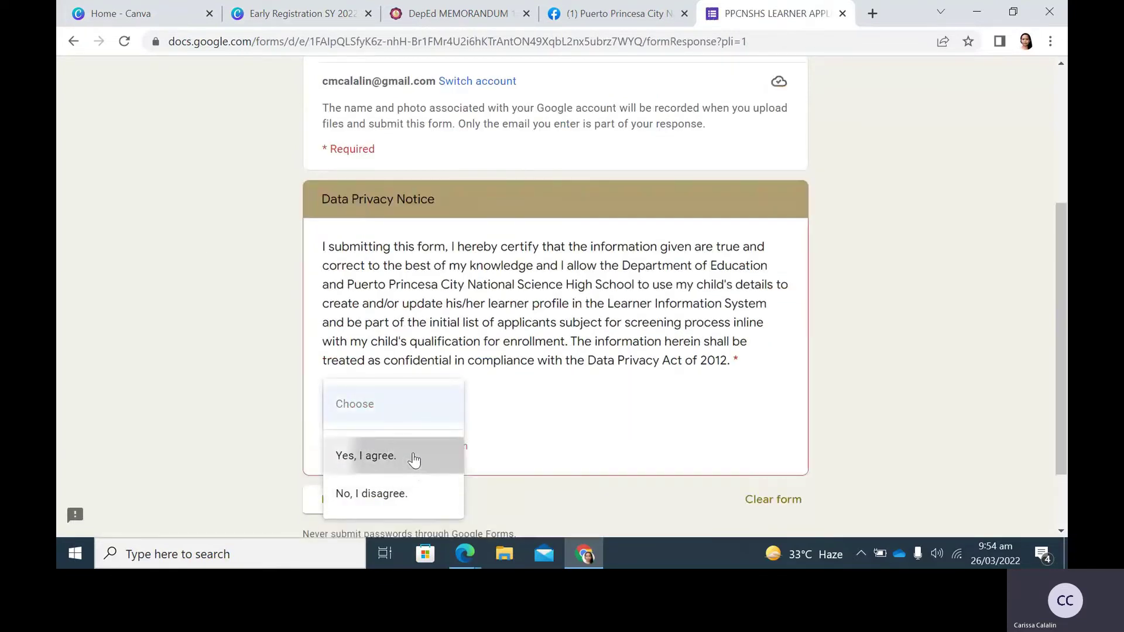
scroll(414, 459, down, 1)
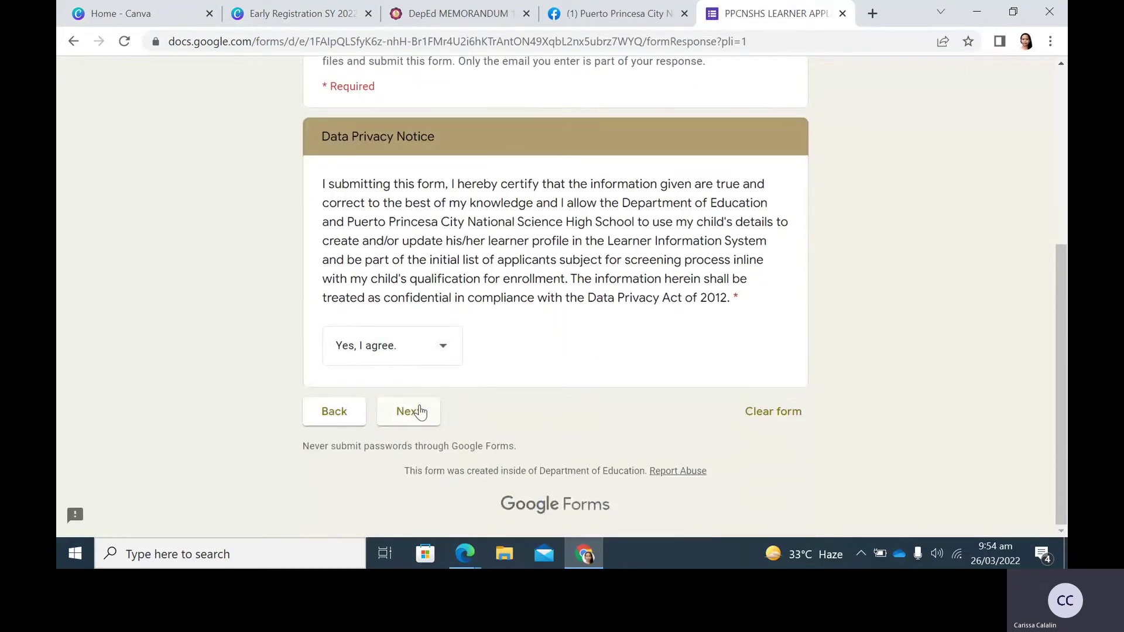
click(420, 411)
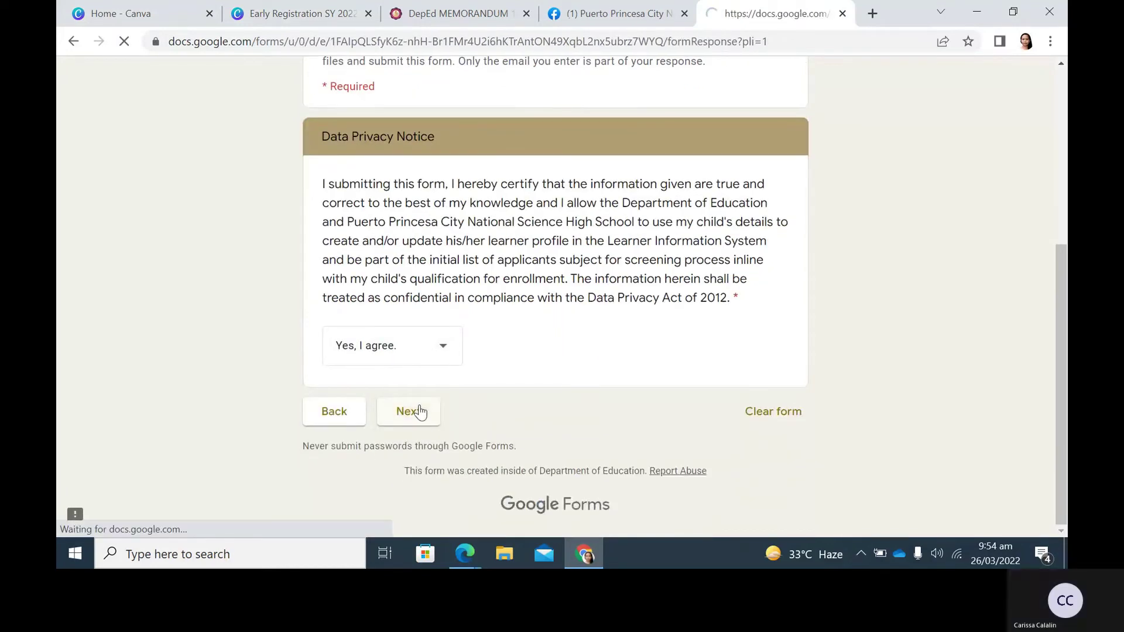
Choose GRADE 7 as the grade level and continue to the Grade 7 applicant section.
scroll(203, 294, down, 3)
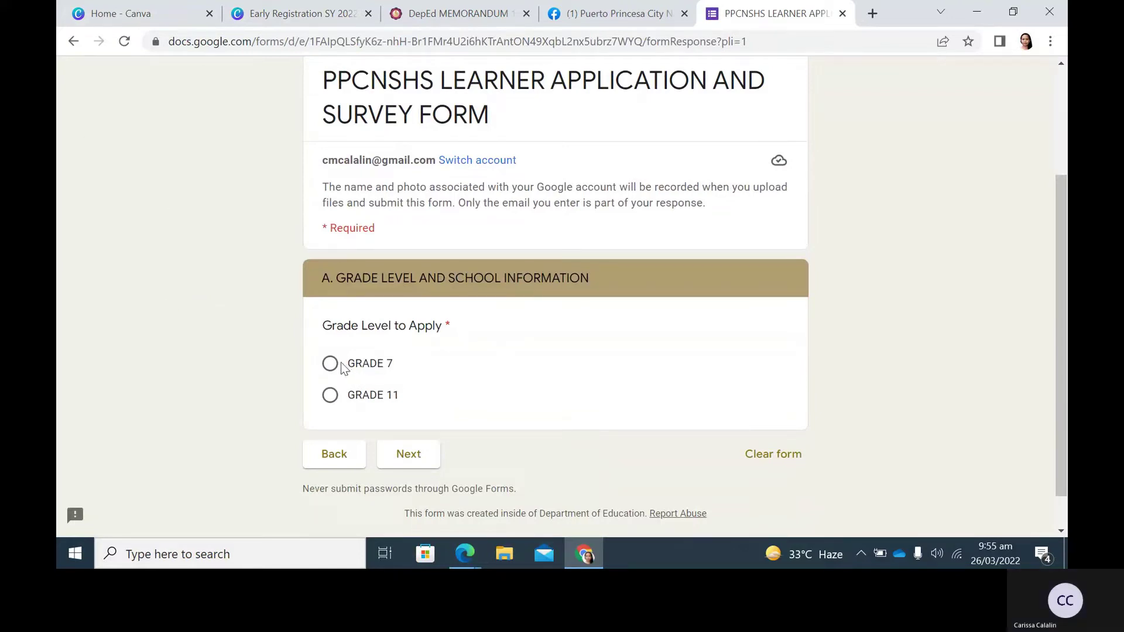
click(357, 368)
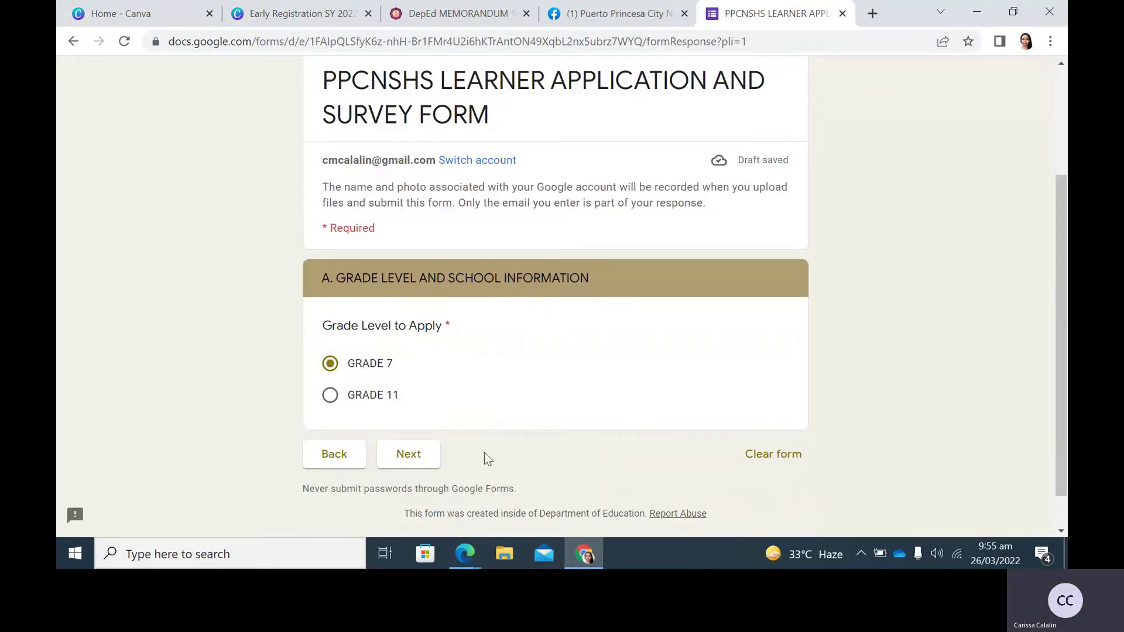
click(421, 461)
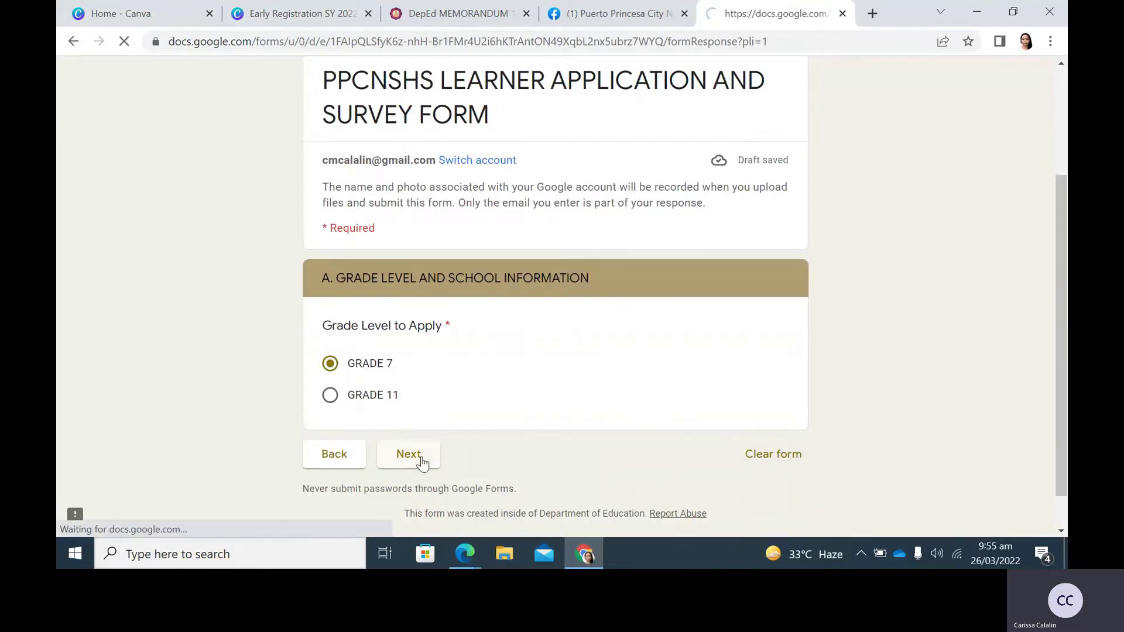
scroll(139, 300, down, 5)
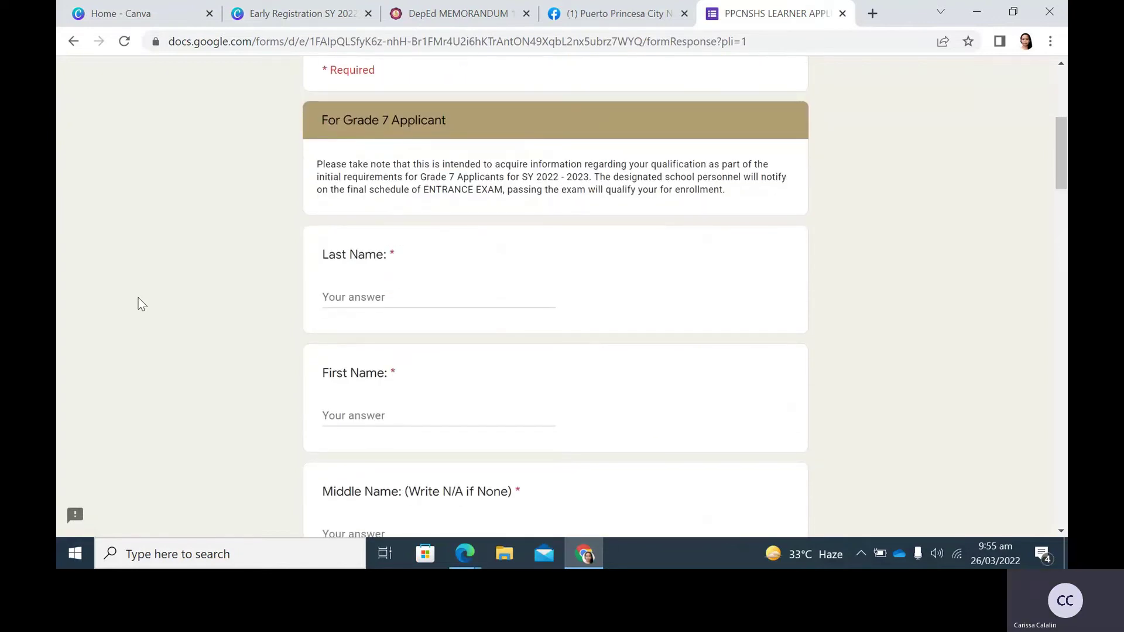
scroll(153, 300, down, 5)
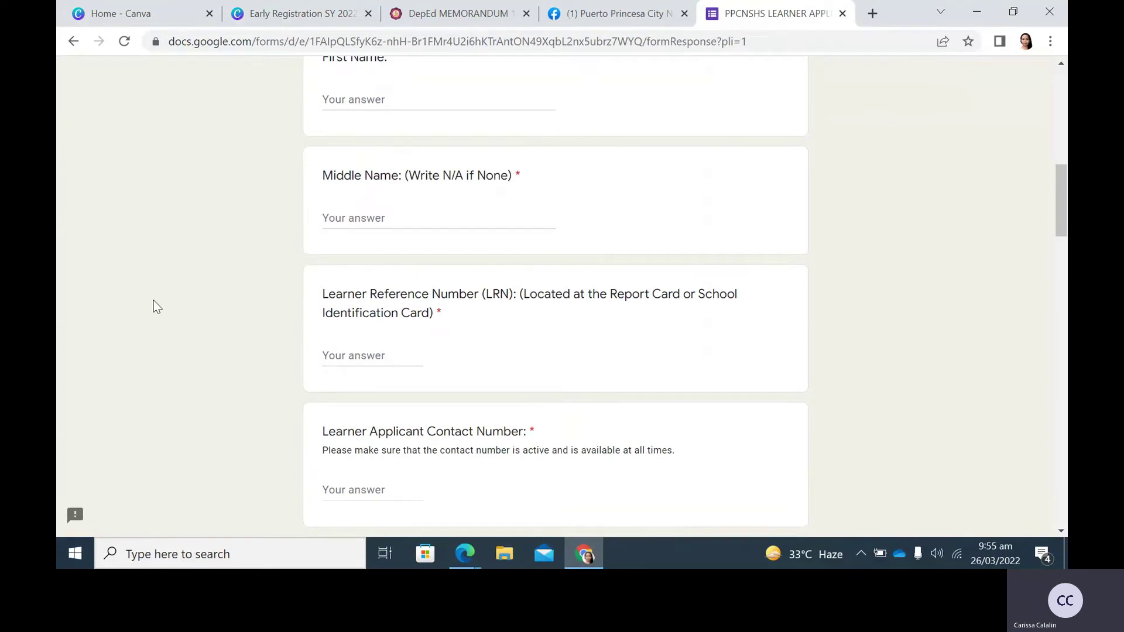
scroll(153, 301, down, 3)
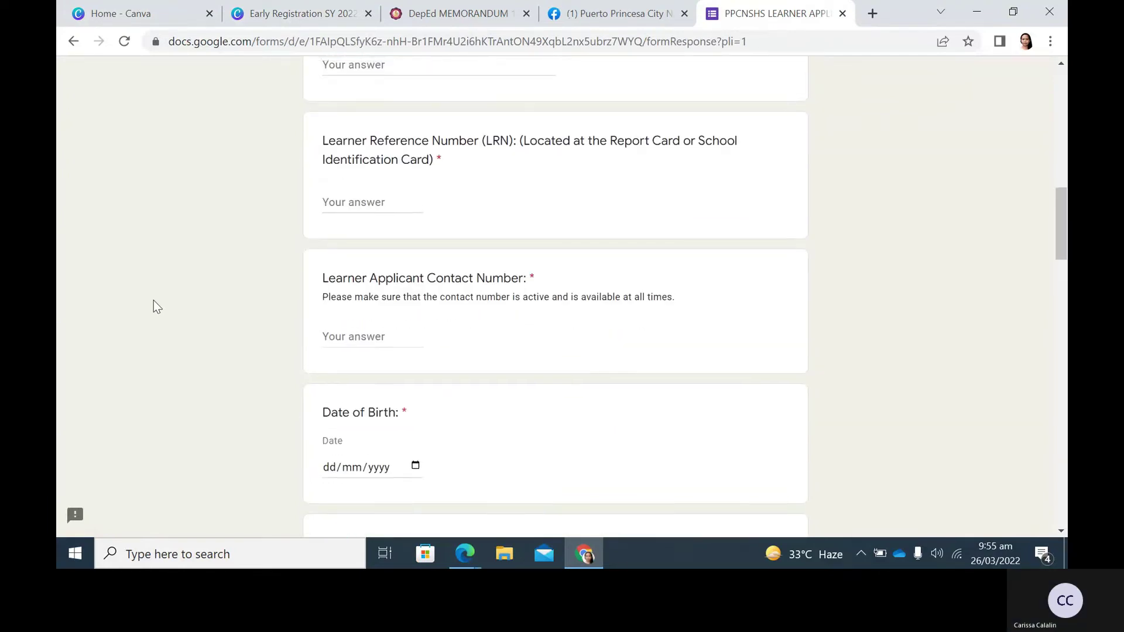
scroll(153, 301, up, 6)
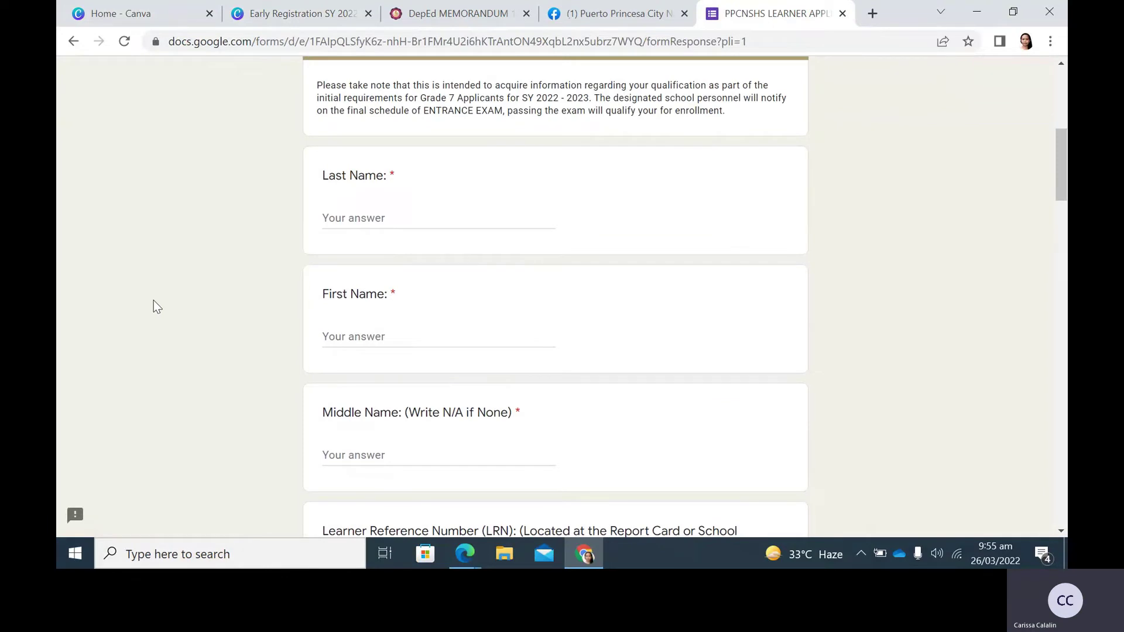
Enter the applicant's last and first names, with N/A as the middle name.
click(433, 218)
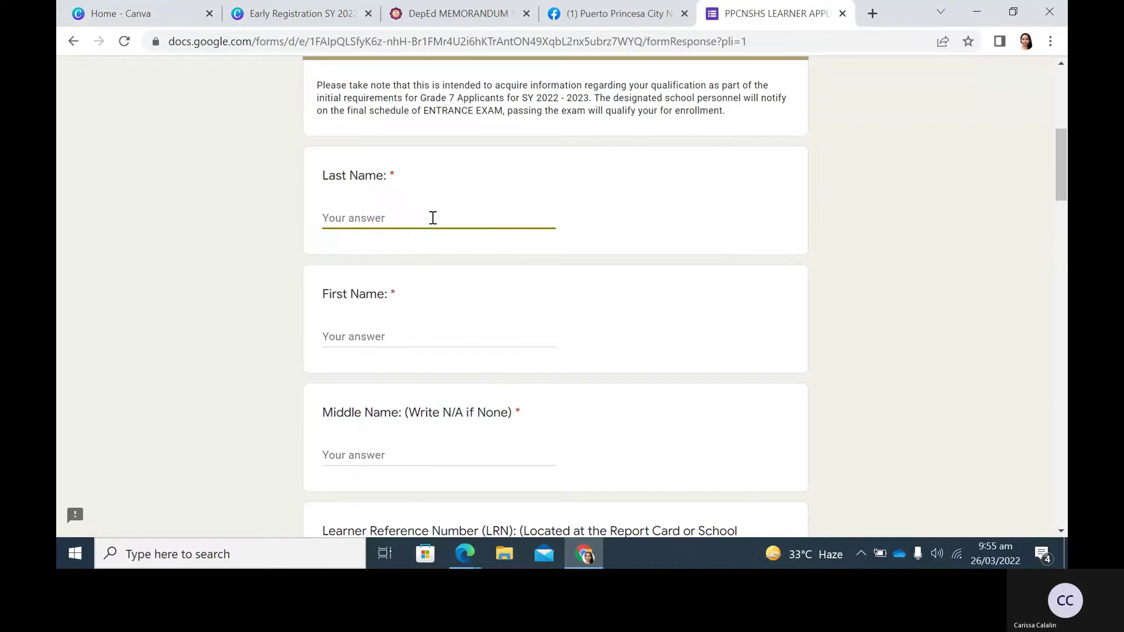
click(429, 328)
text(Jose)
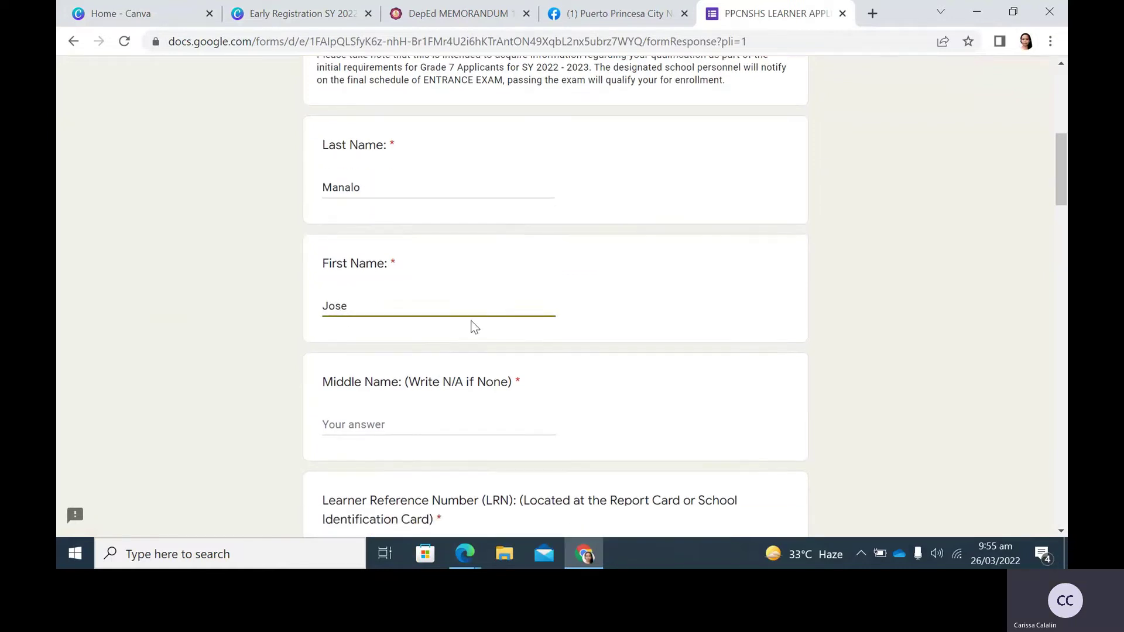
scroll(475, 327, down, 1)
click(424, 379)
text(N/A)
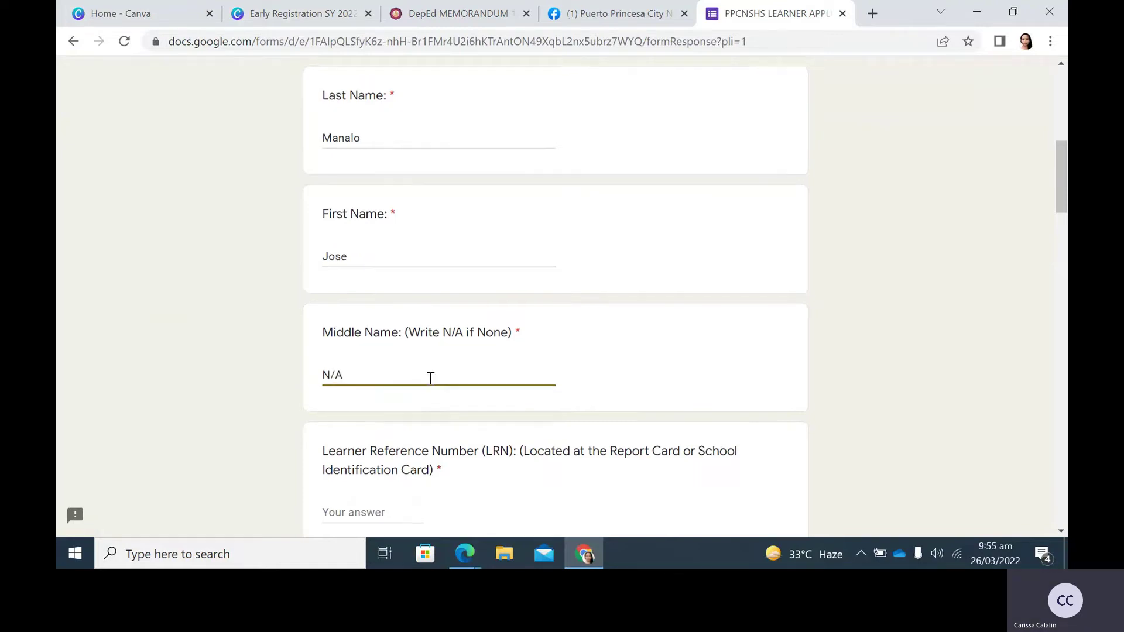
scroll(429, 379, down, 3)
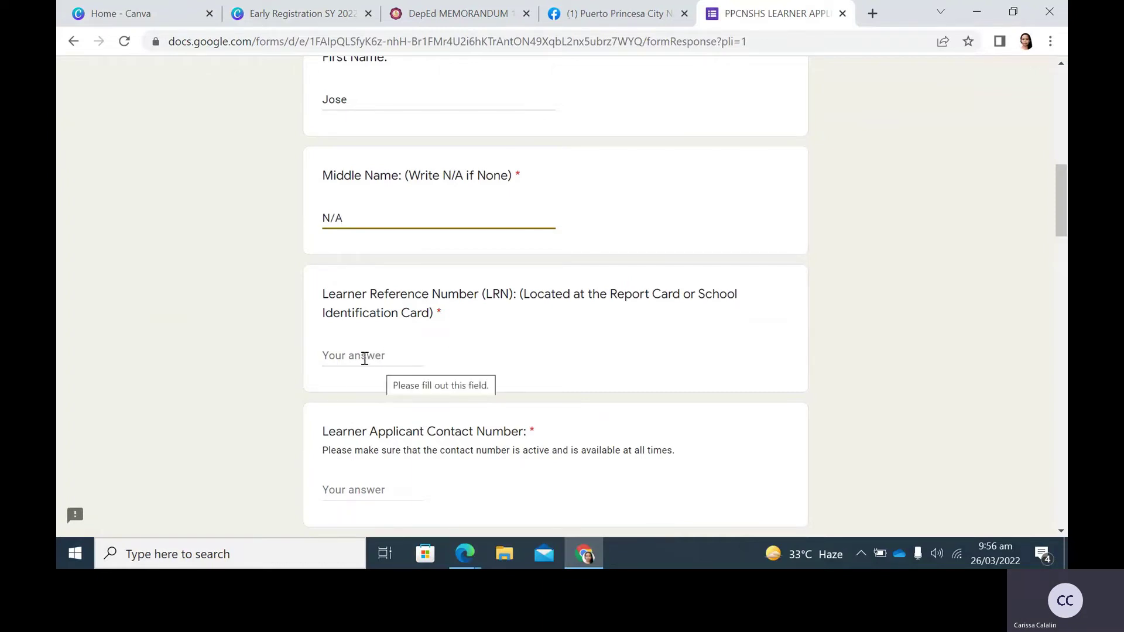
Enter the learner reference number and the applicant's contact number.
click(368, 355)
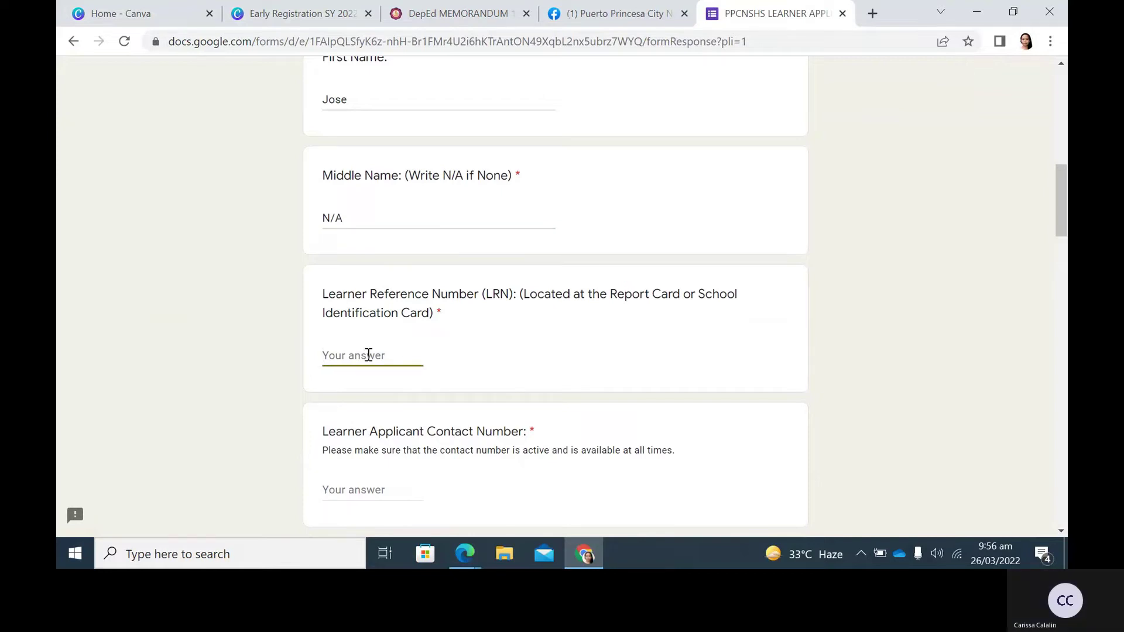
text(12345678)
scroll(392, 352, down, 3)
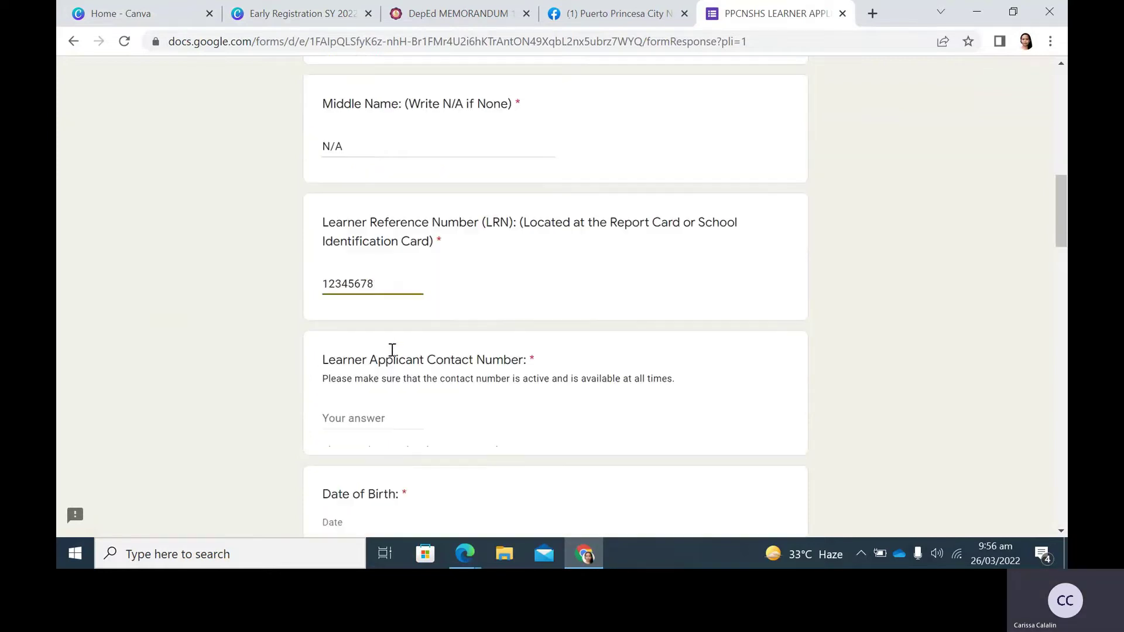
click(348, 333)
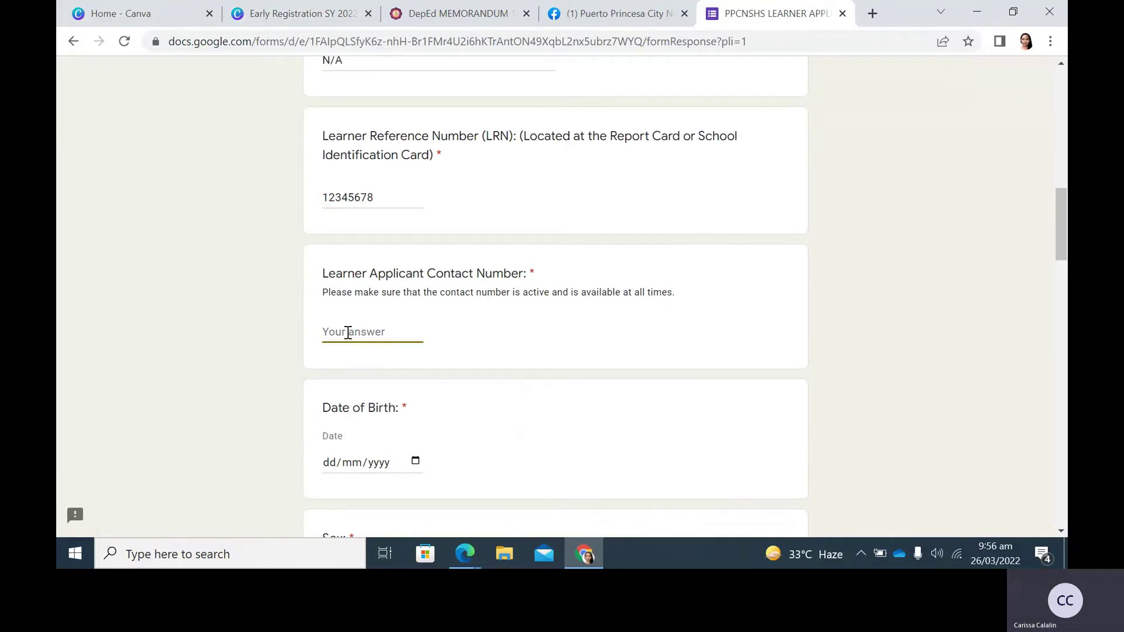
text(12345678)
scroll(406, 317, down, 3)
Set the birth date to today (26/03/2022) and the sex to Male.
click(417, 304)
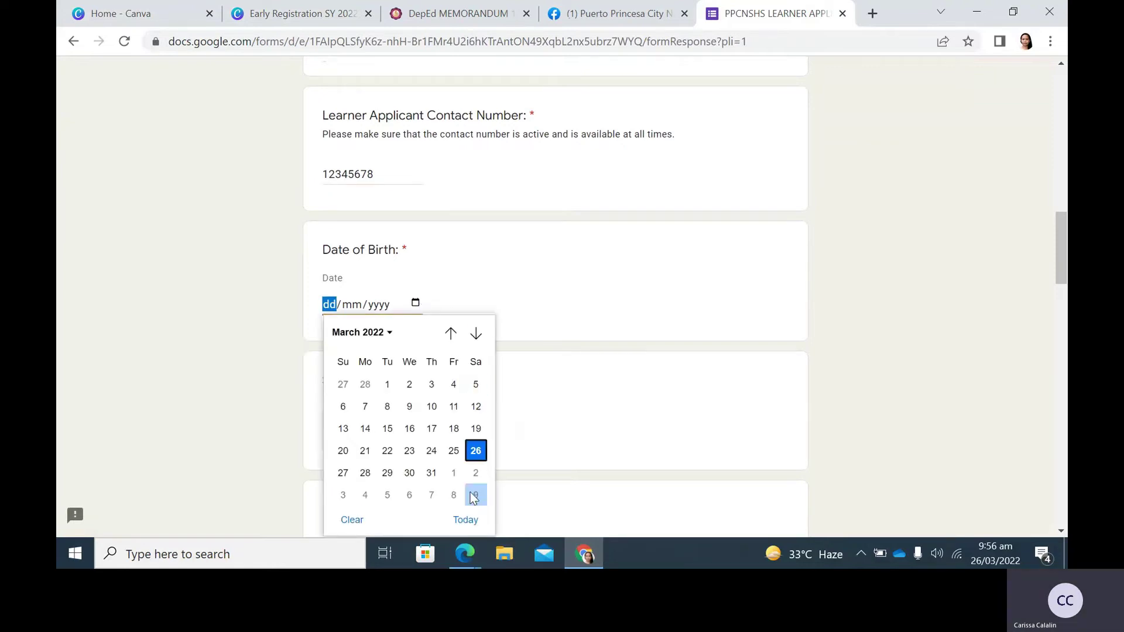
click(469, 520)
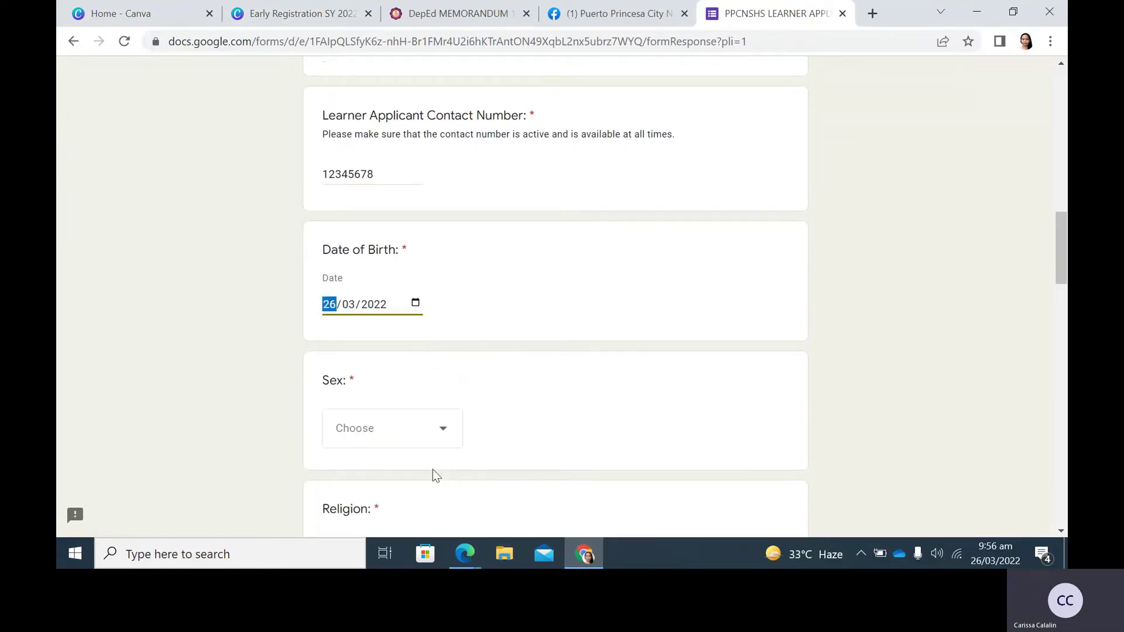
scroll(282, 316, down, 1)
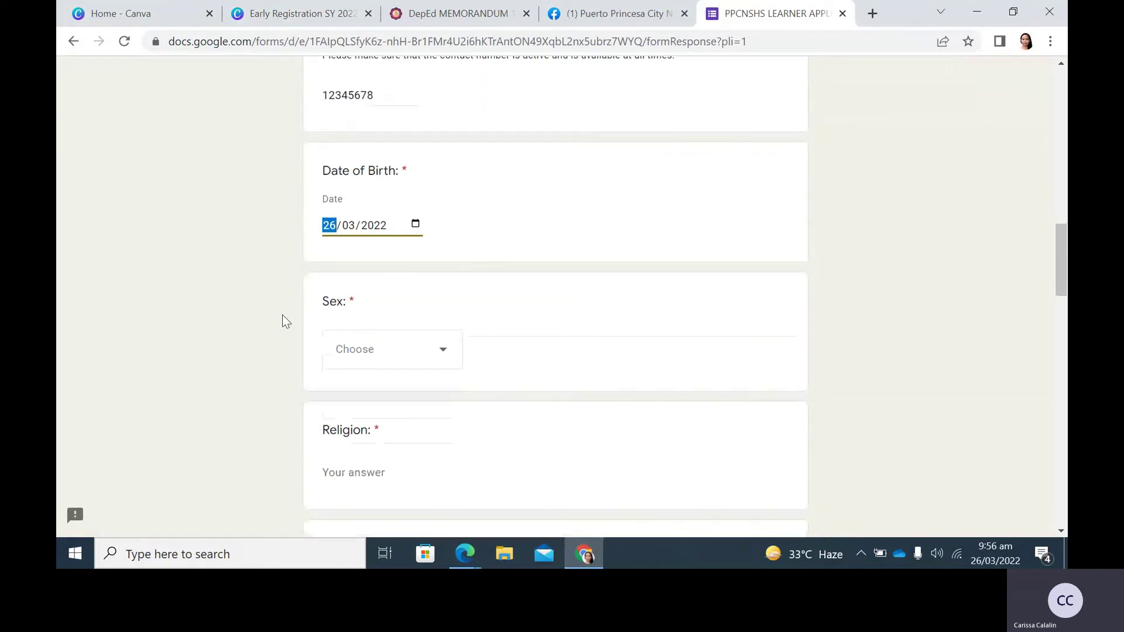
scroll(282, 315, down, 1)
click(452, 282)
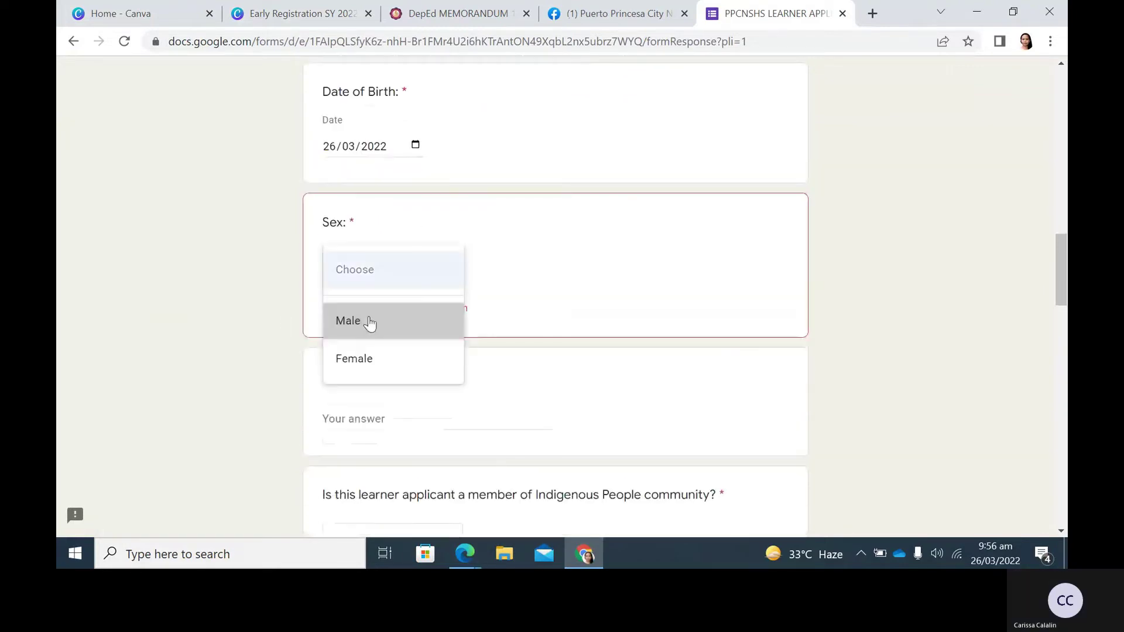
click(369, 321)
Enter Catholic as the religion and answer No to the Indigenous People question.
scroll(369, 322, down, 1)
click(346, 315)
text(Catholi)
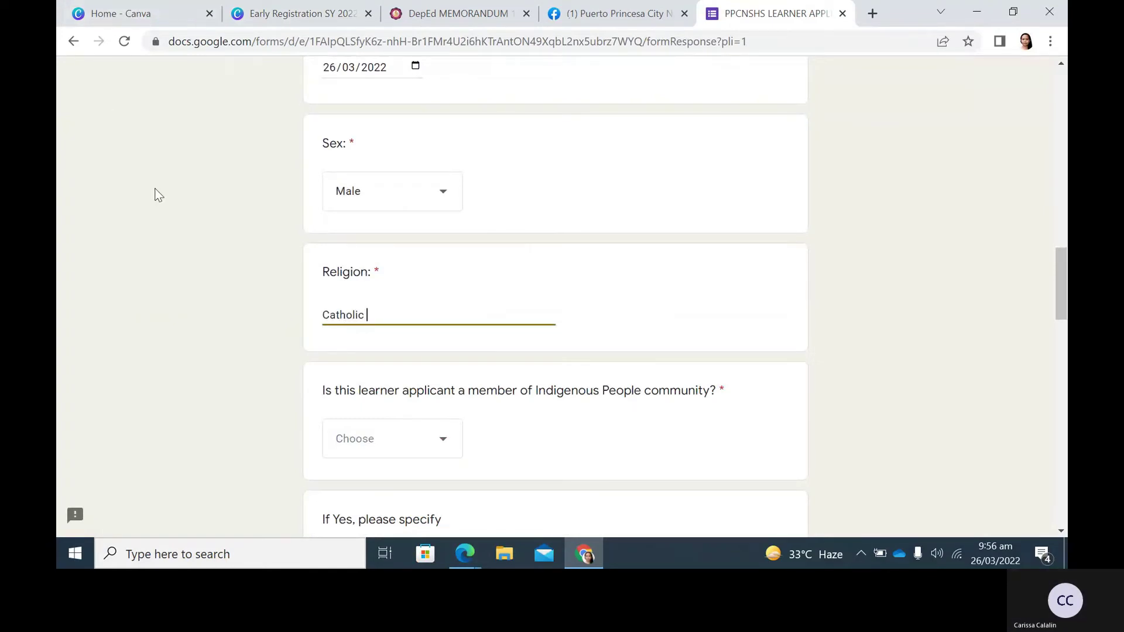
scroll(643, 382, down, 2)
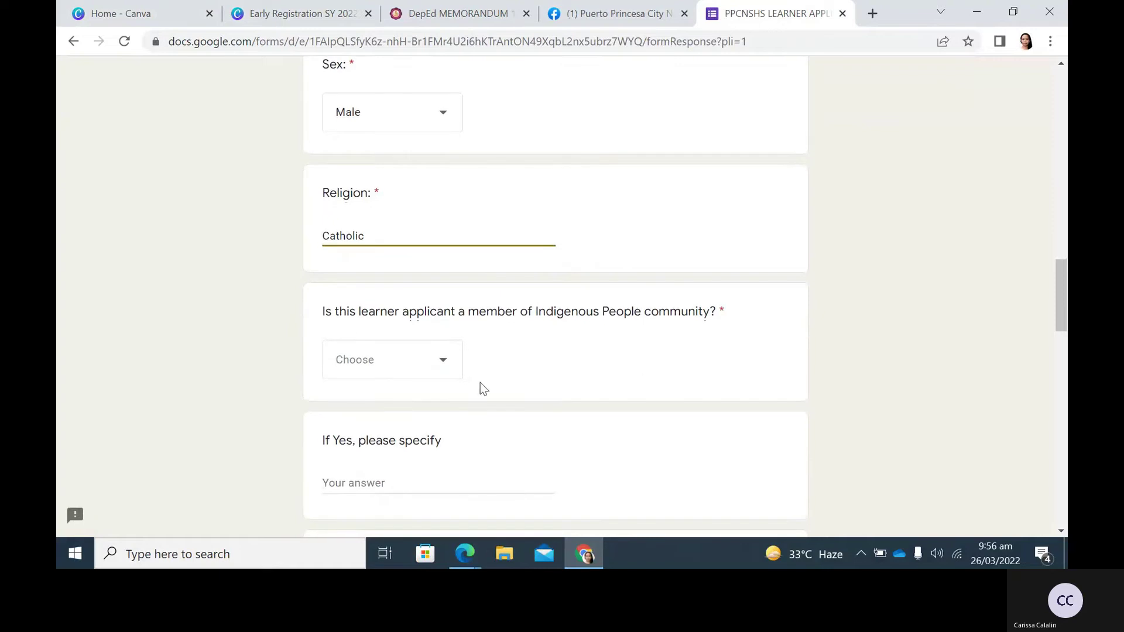
click(437, 369)
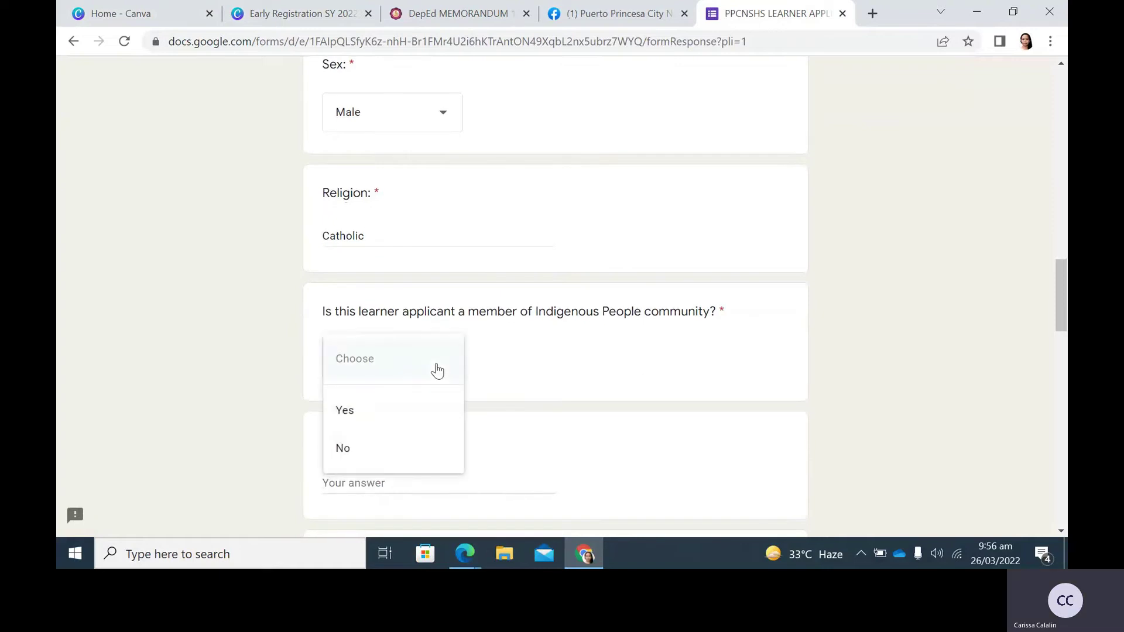
click(378, 465)
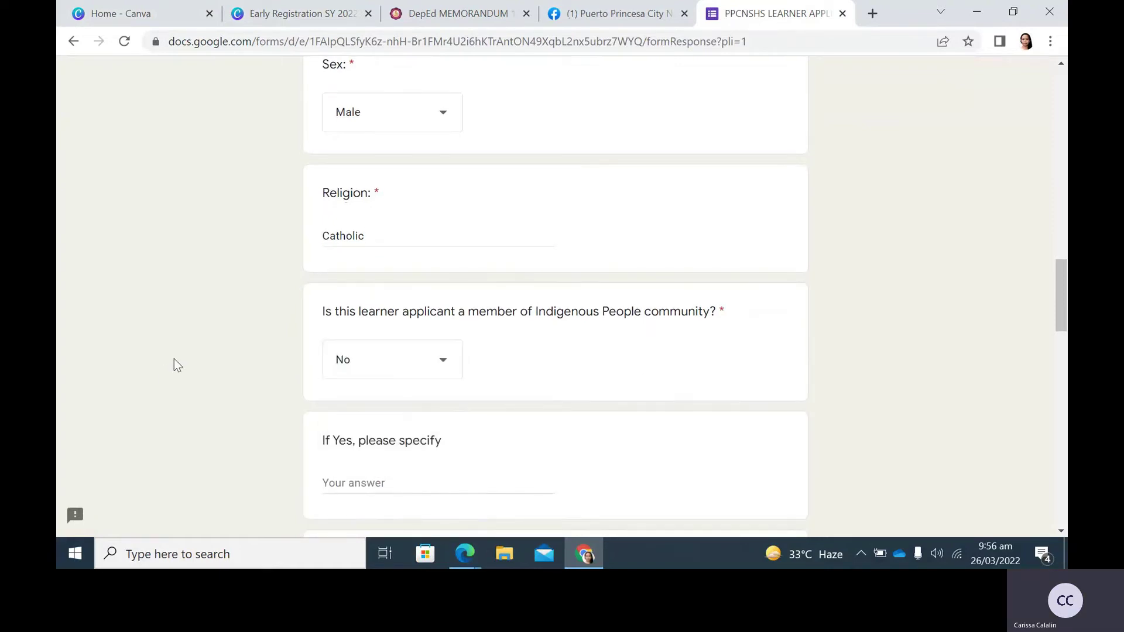
Enter Tagalog as the mother tongue and answer No to assistive technology at home.
scroll(174, 359, down, 3)
scroll(186, 364, down, 1)
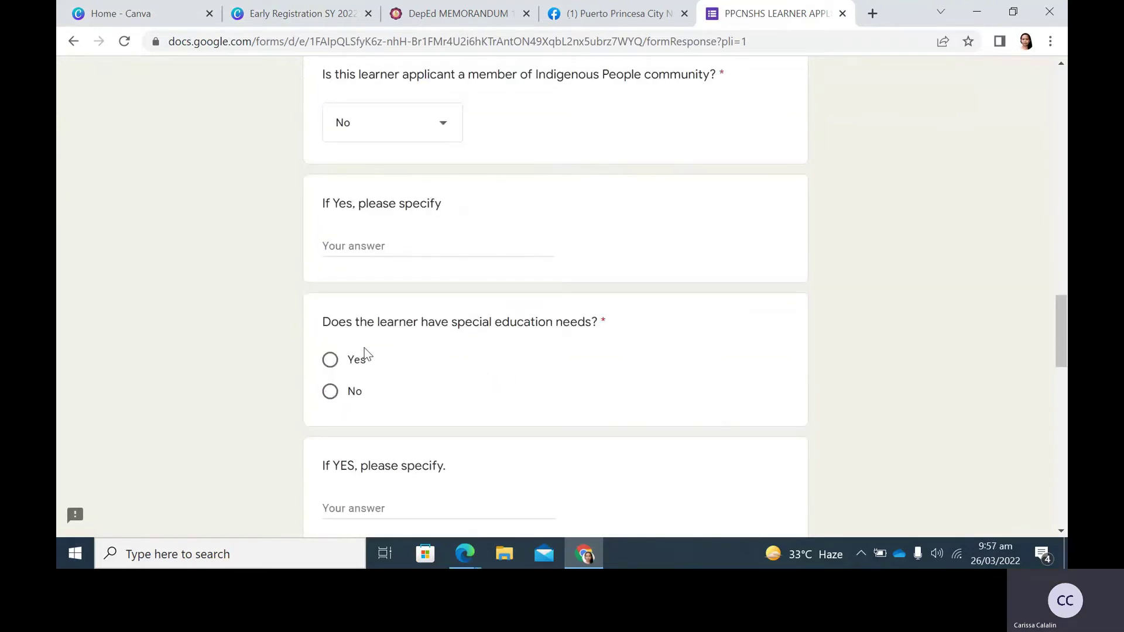
scroll(364, 348, down, 1)
scroll(283, 310, down, 2)
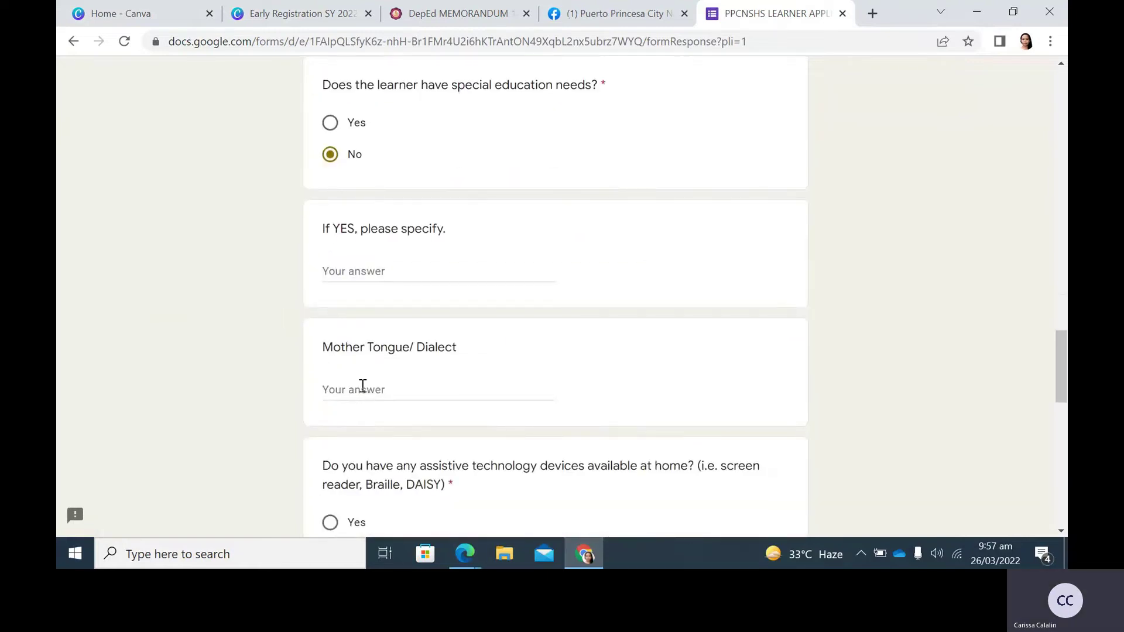
scroll(361, 386, down, 1)
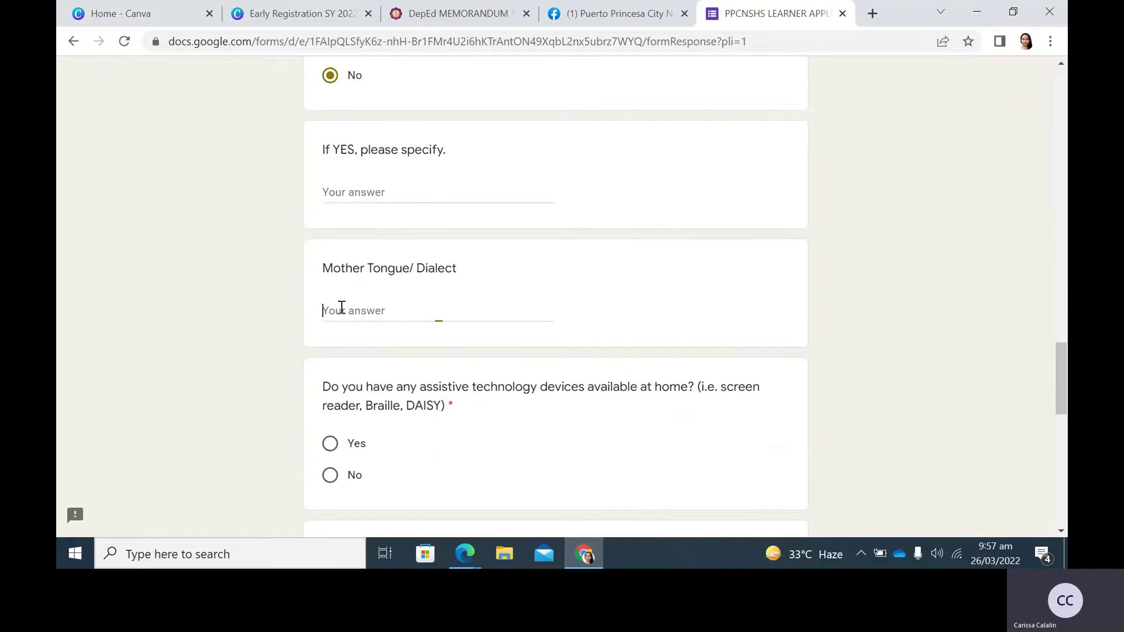
text(Cuy)
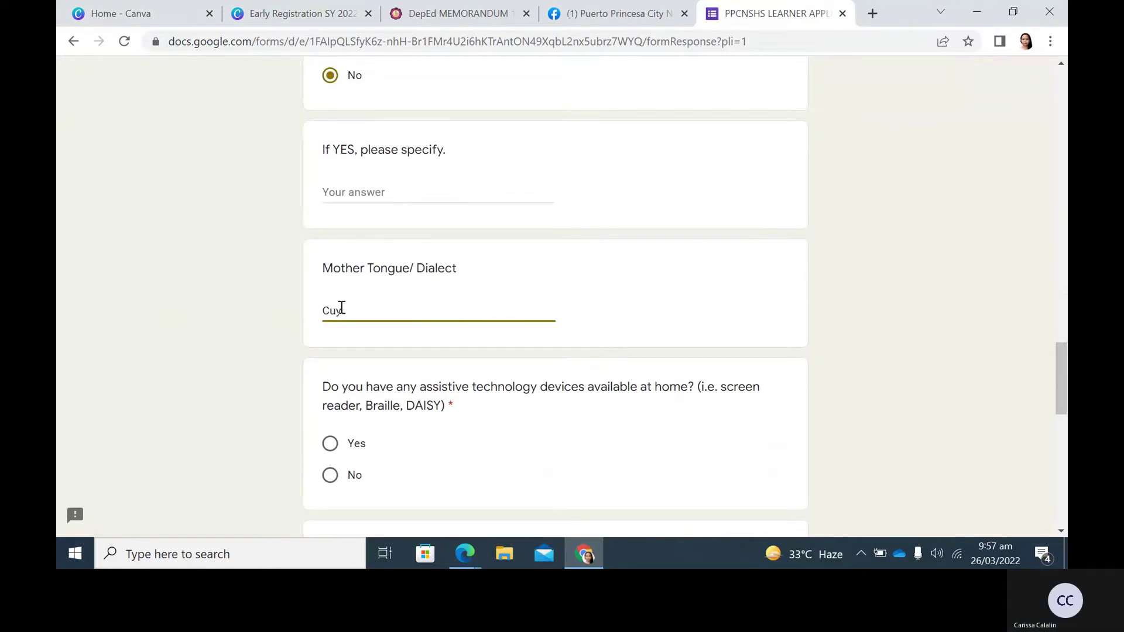
key(BackSpace)
key(BackSpace)
key(BackSpace)
text(Tagalog)
scroll(176, 316, down, 1)
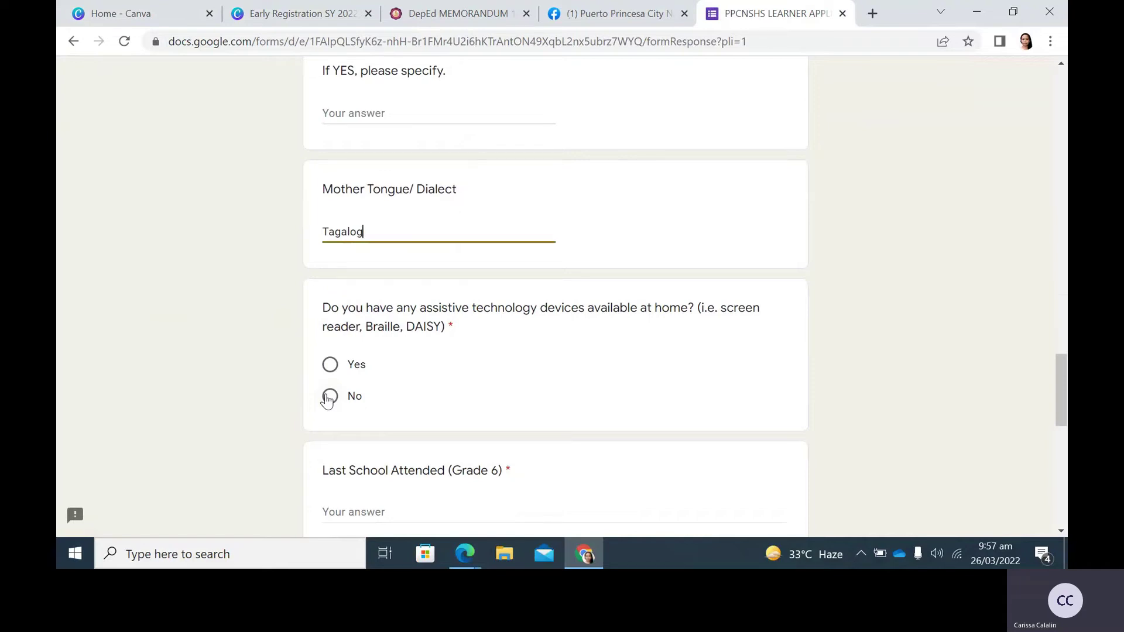
click(329, 397)
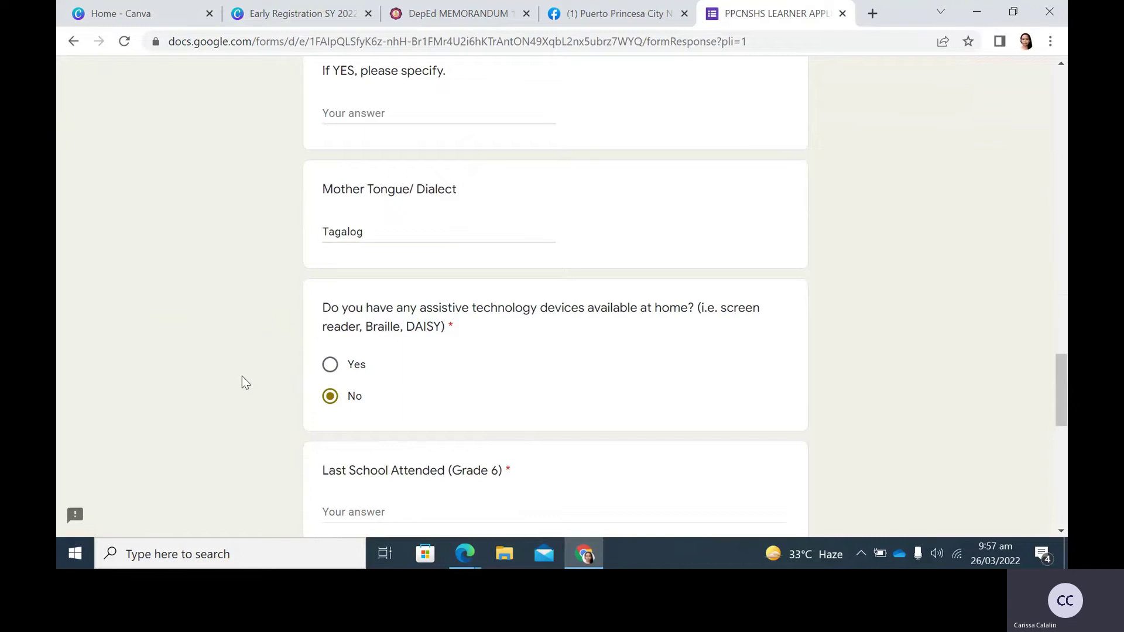
scroll(242, 377, down, 1)
scroll(245, 383, down, 1)
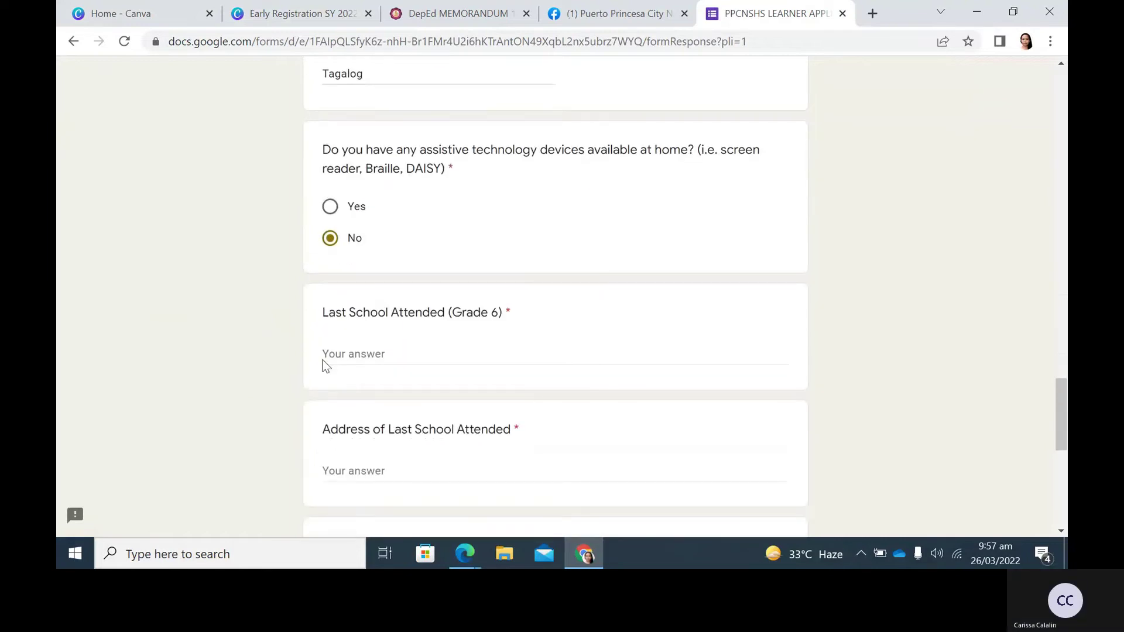
scroll(268, 319, down, 1)
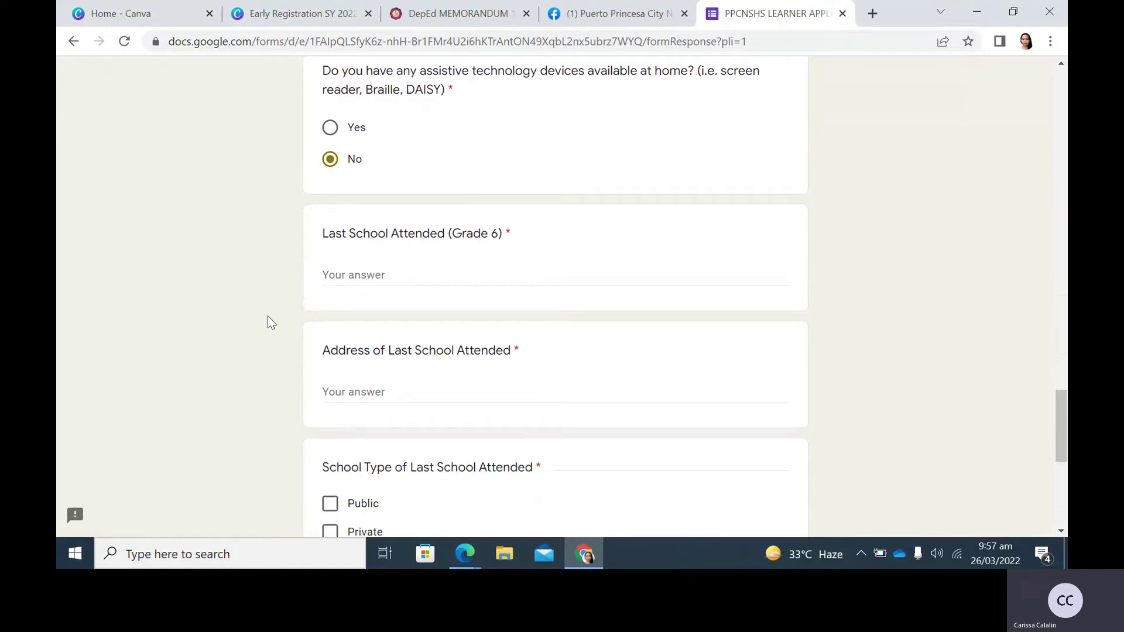
Enter the last school as Elementary, its address as PPC, and mark it Private.
click(344, 282)
text(Elem)
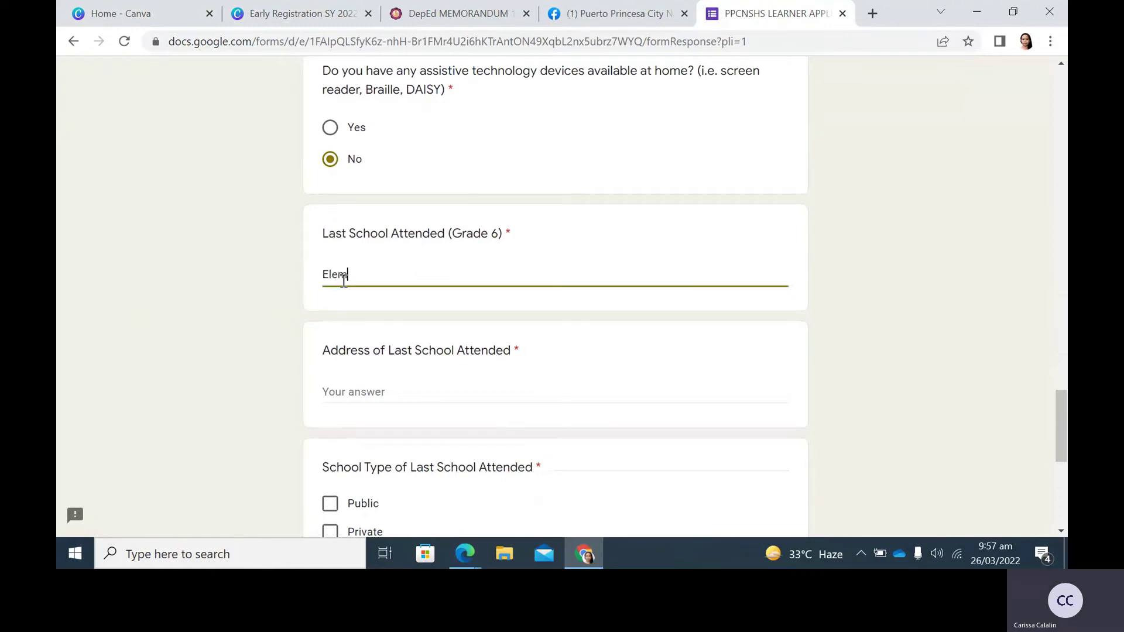
text(entary)
click(355, 400)
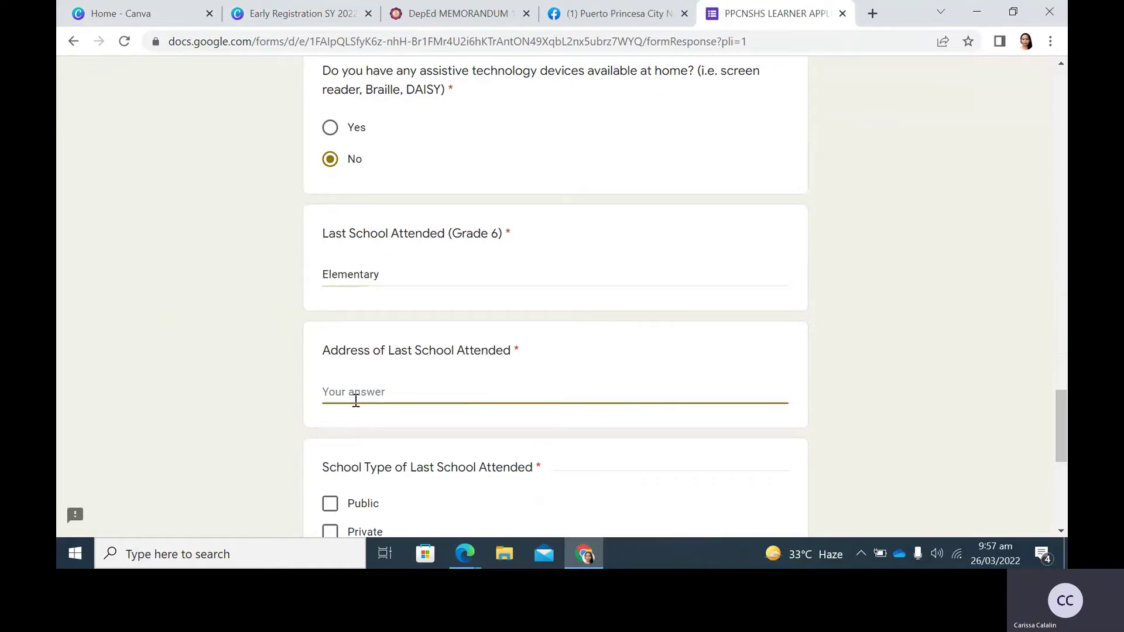
text(PPC)
scroll(355, 400, down, 1)
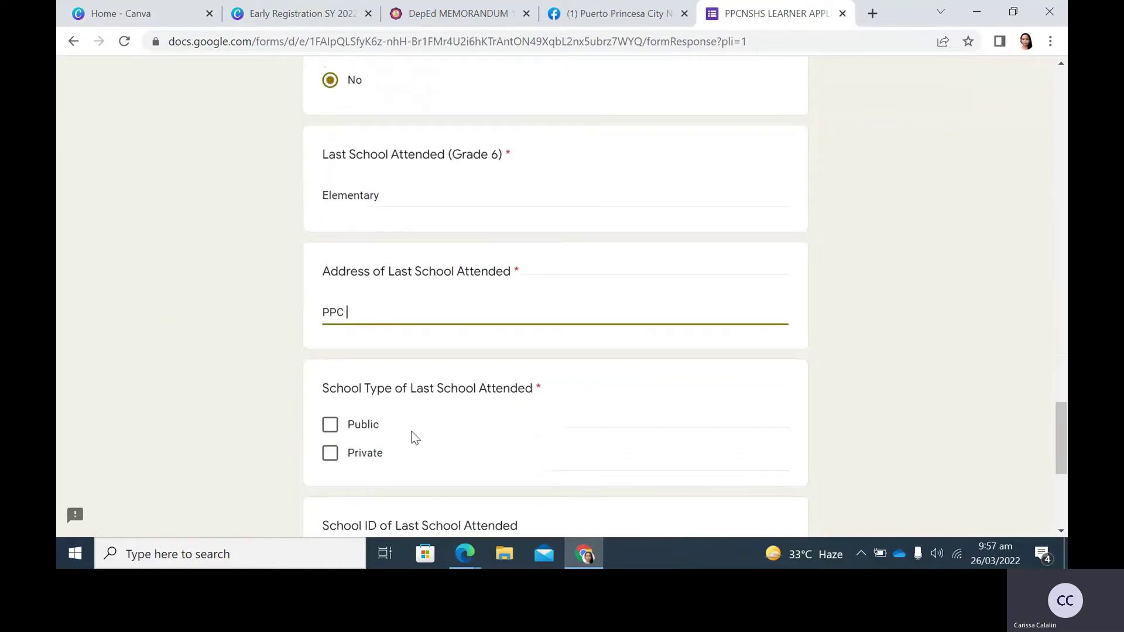
scroll(401, 454, down, 2)
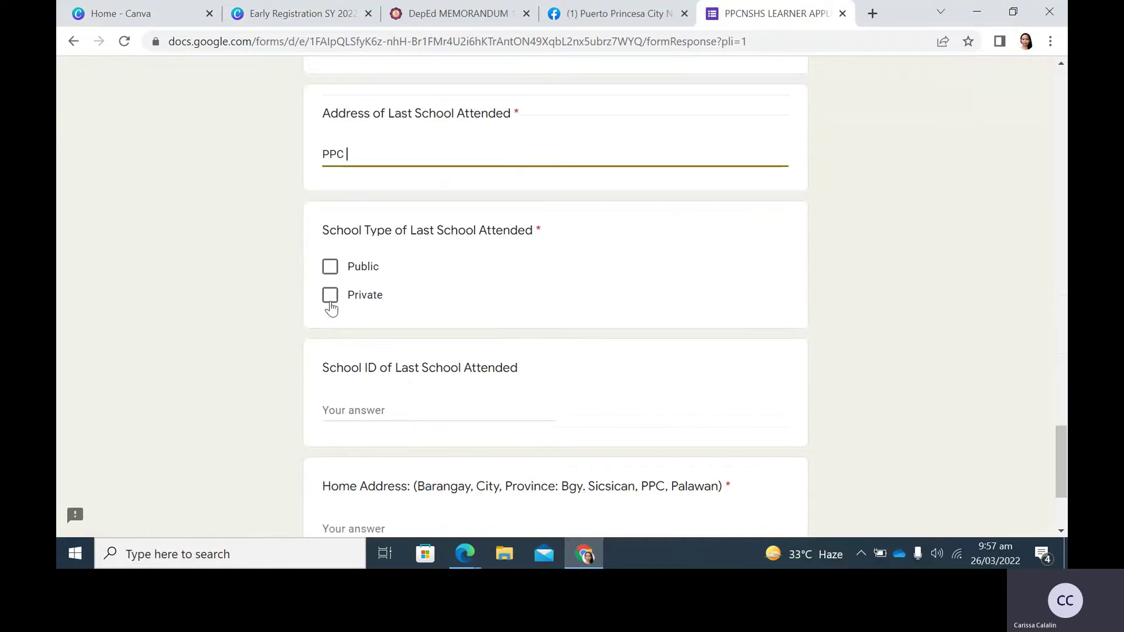
click(332, 296)
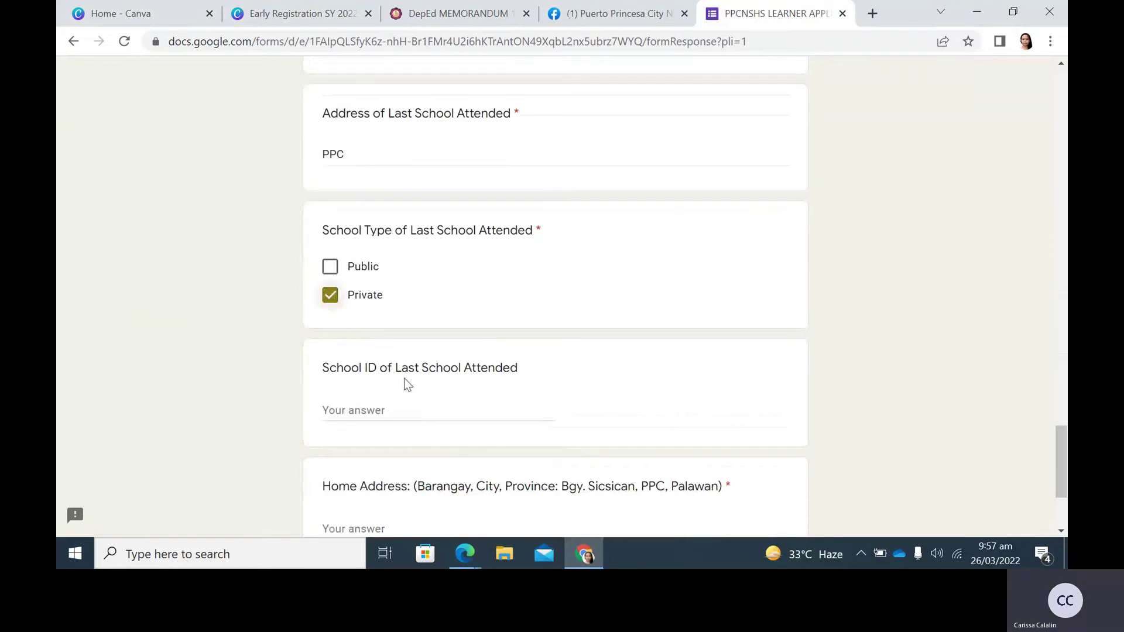
scroll(408, 385, down, 1)
scroll(408, 385, down, 2)
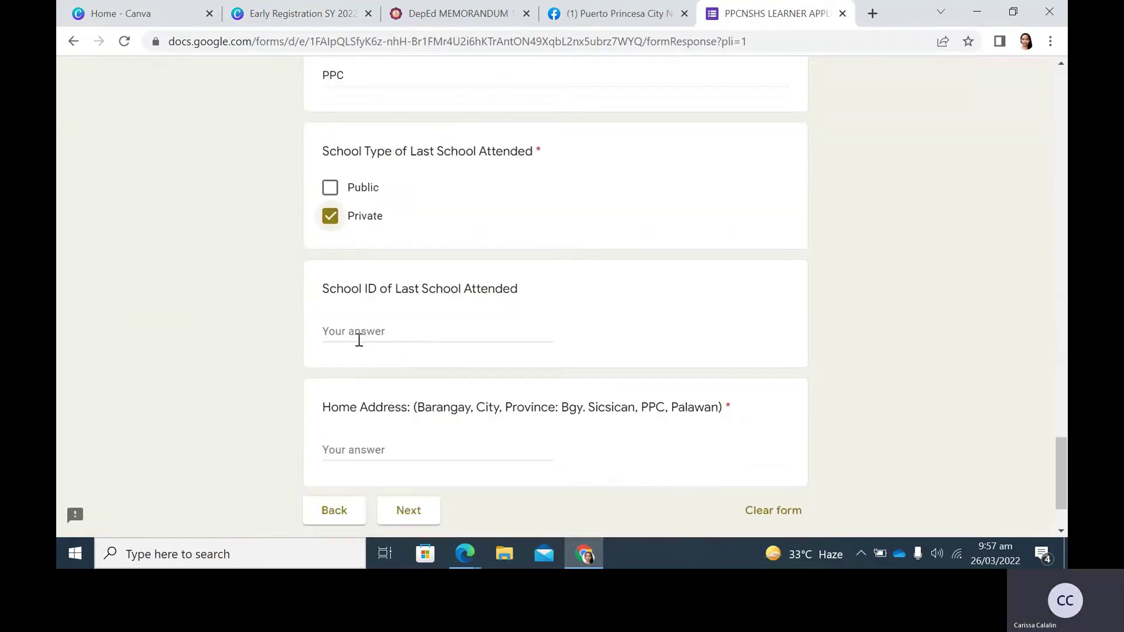
Enter School ID 301791 and the home address, then go to the next page.
click(359, 335)
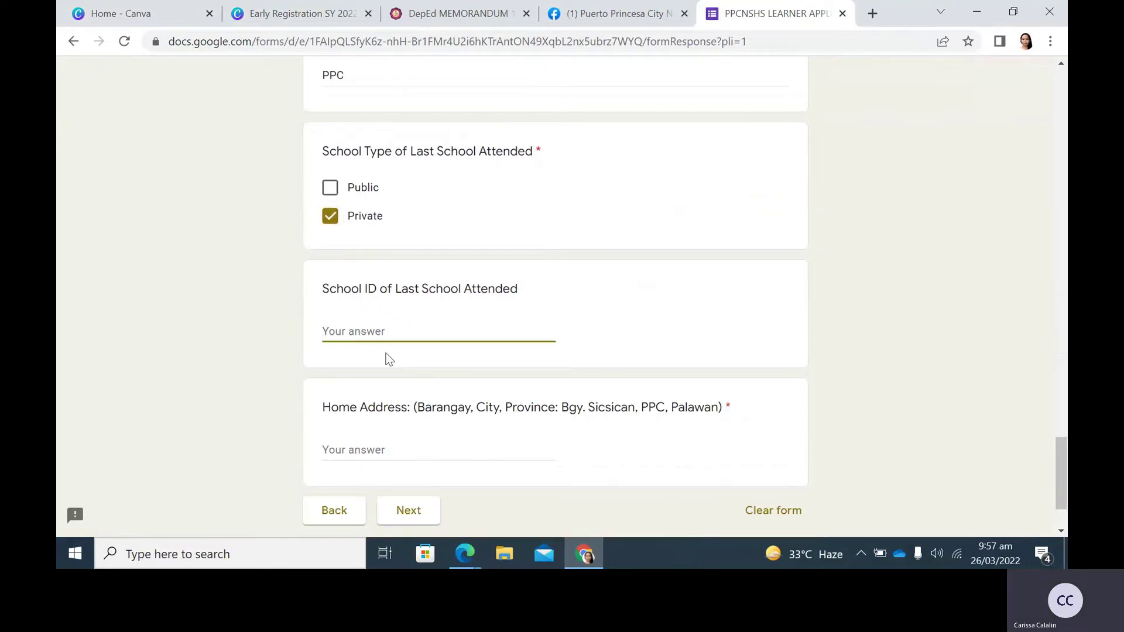
text(301791)
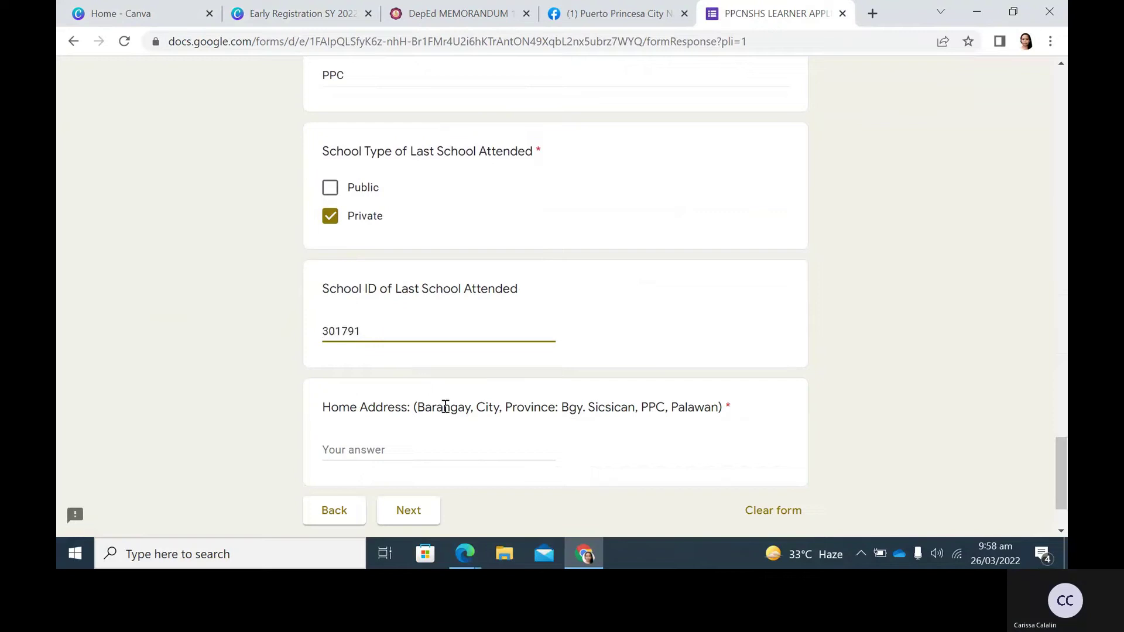
scroll(445, 407, down, 1)
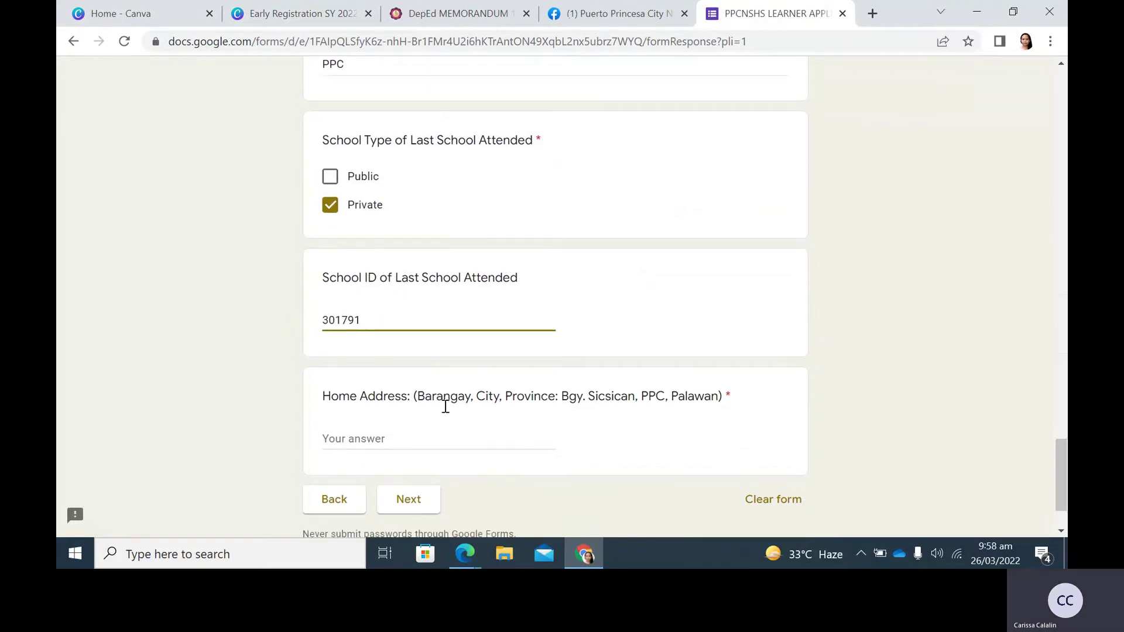
scroll(445, 406, down, 1)
click(463, 377)
text(Bg)
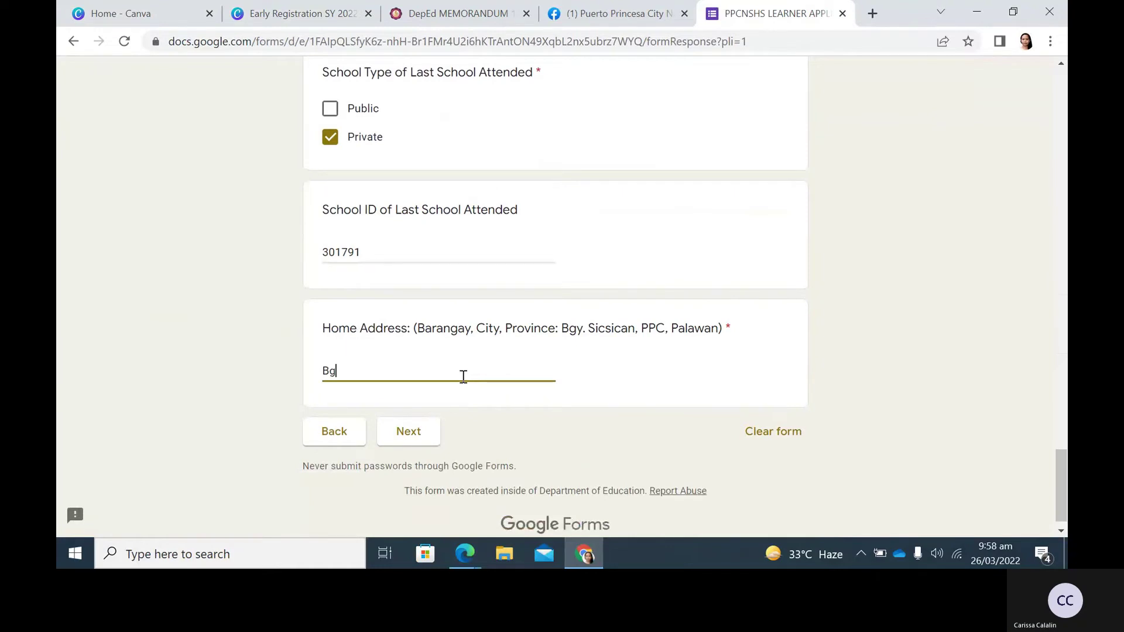
text(y. Sicsican)
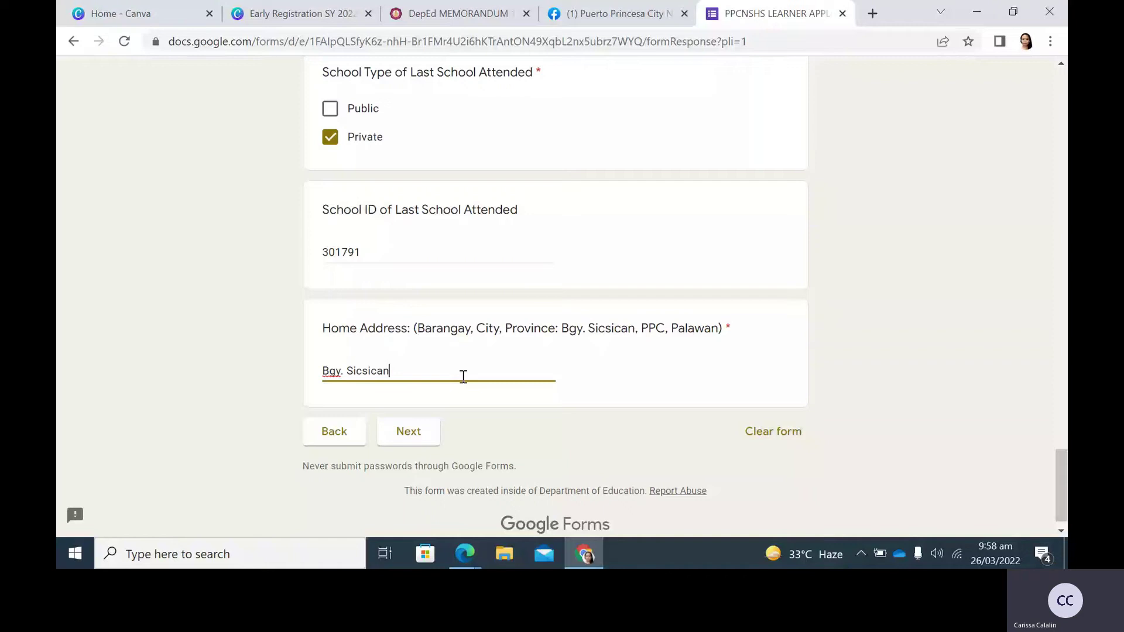
text(, PPC)
click(415, 431)
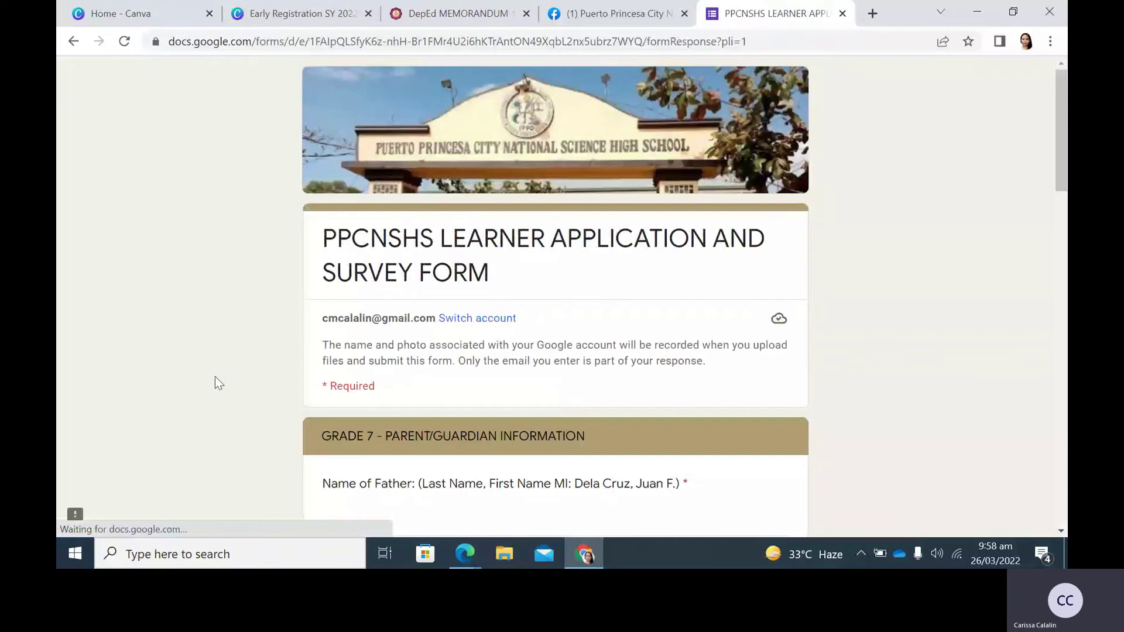
Enter the father's name and set his attainment to After High School Education.
scroll(277, 359, down, 4)
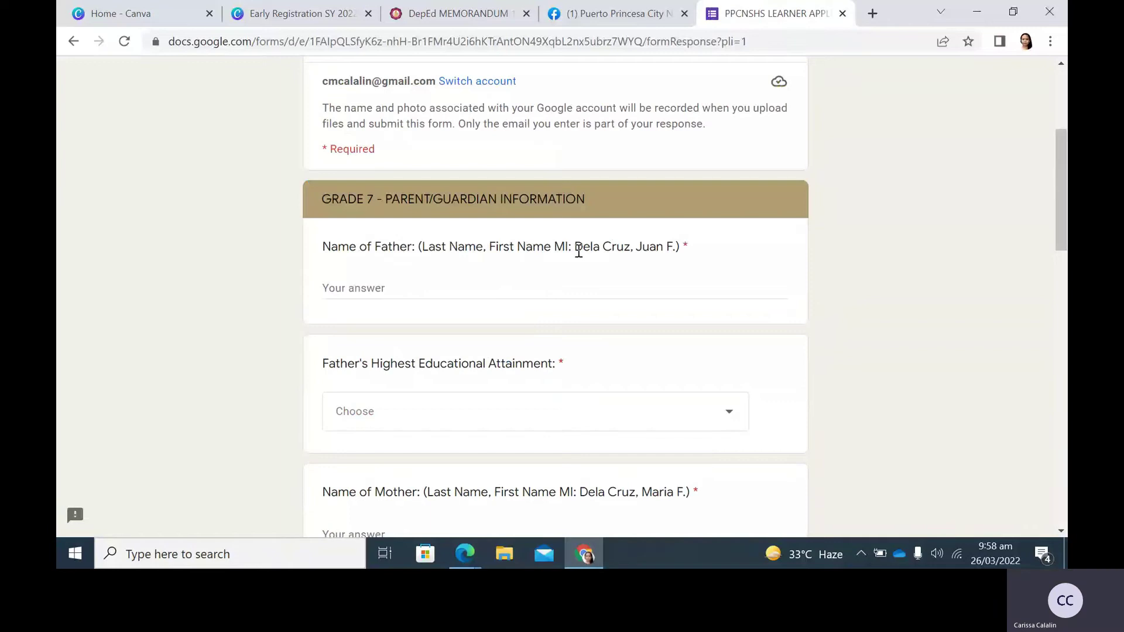
drag(573, 247, 680, 248)
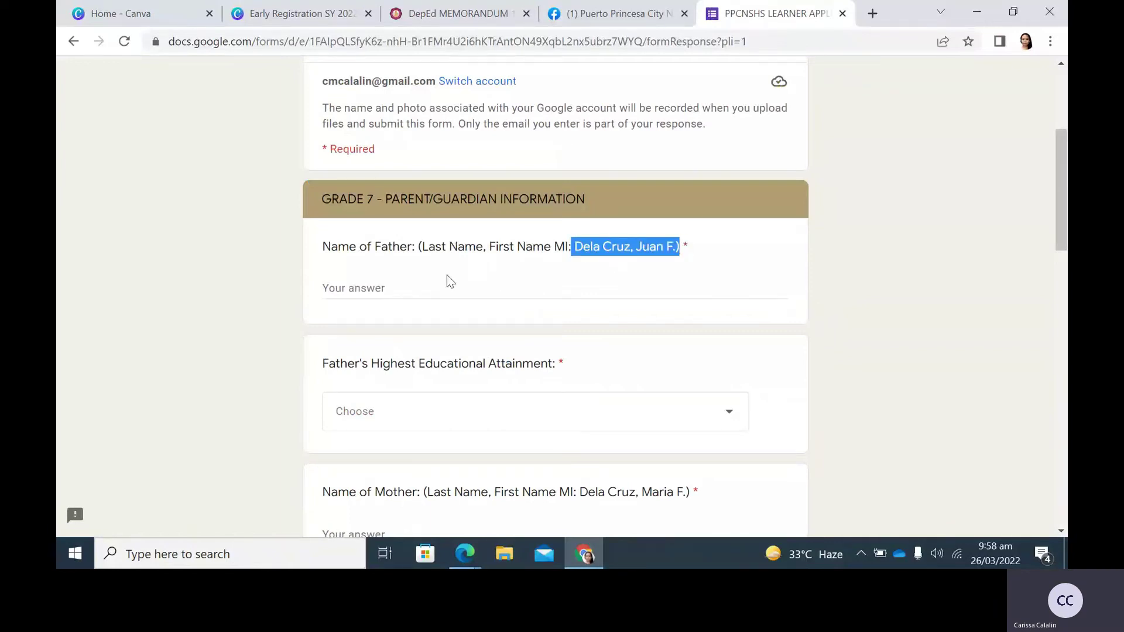
click(443, 288)
text(Dela)
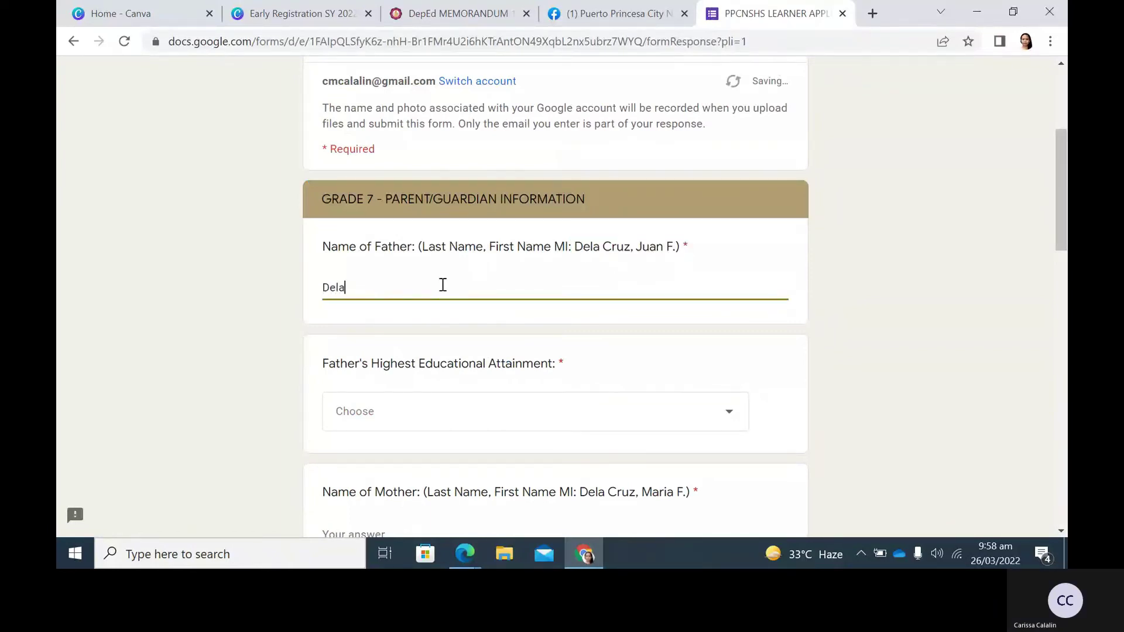
text( Cruz, Juan )
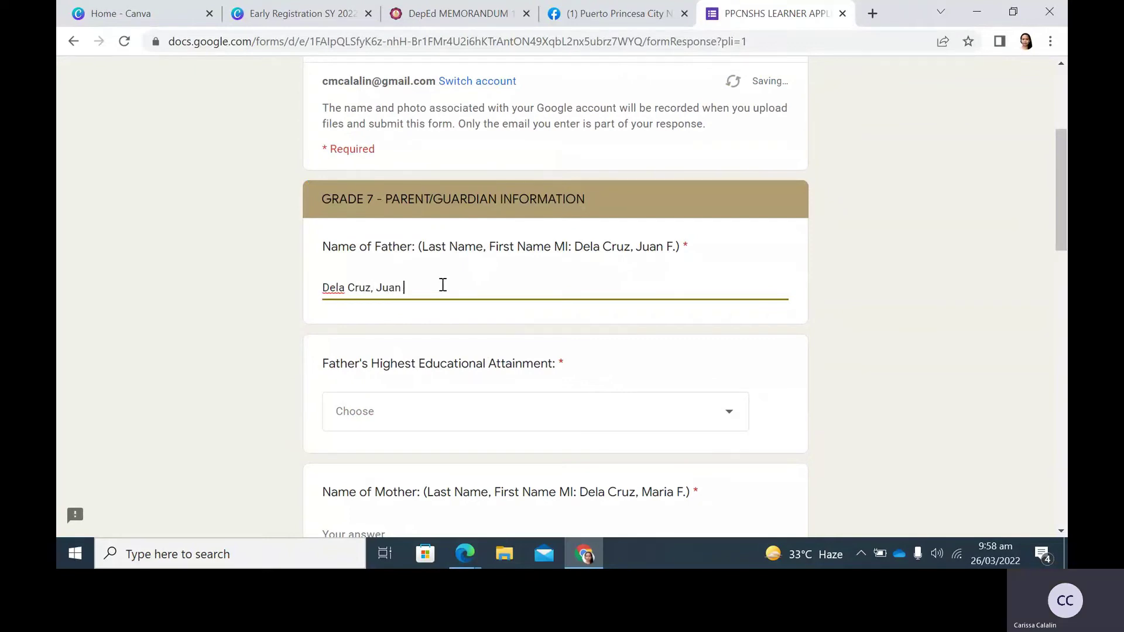
text(F.)
click(674, 412)
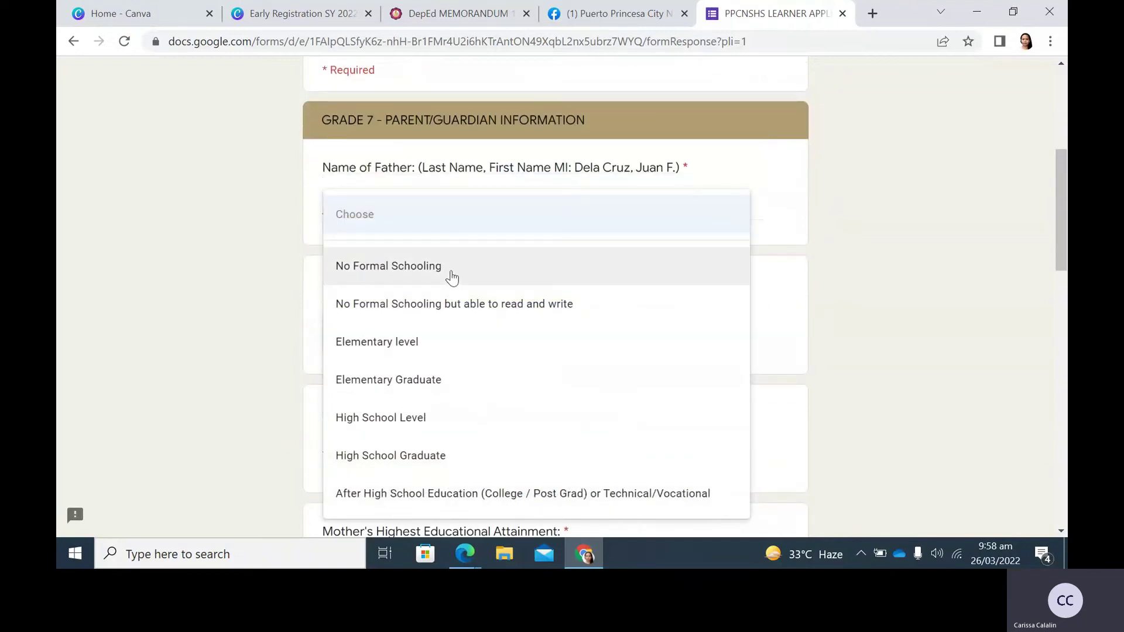
click(562, 495)
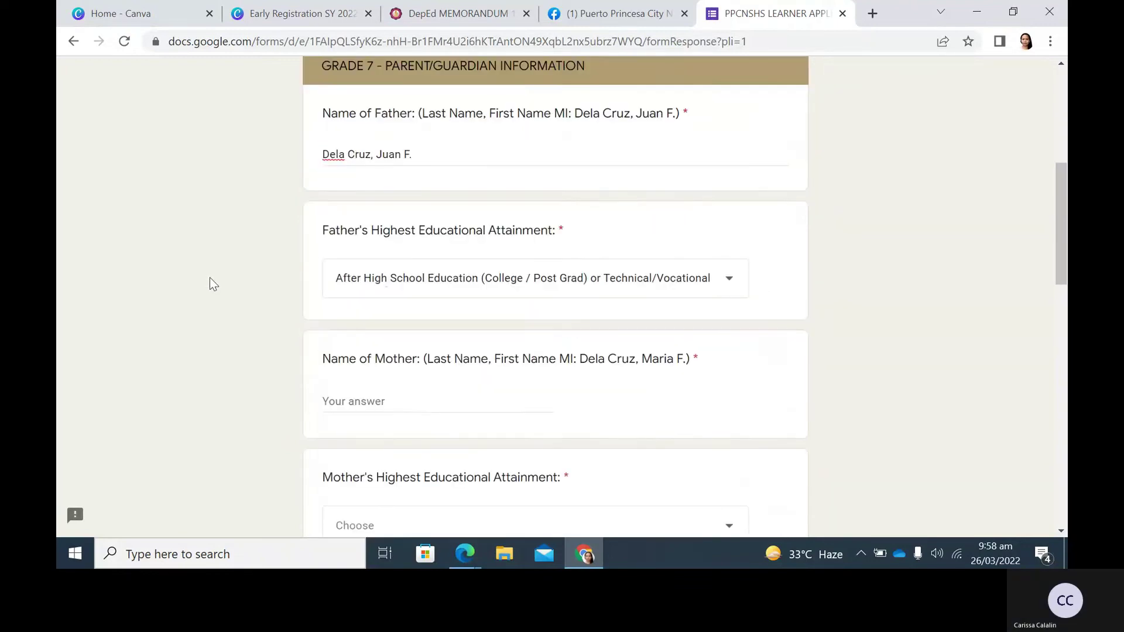
Enter the mother's full name in the Mother's name field.
scroll(209, 281, down, 2)
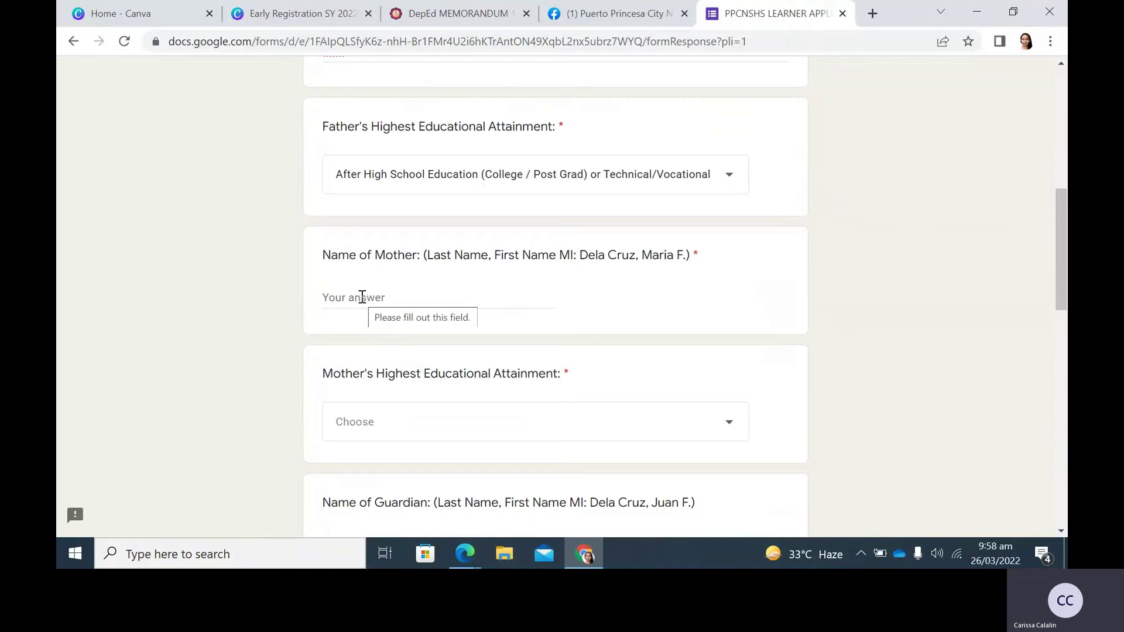
click(362, 298)
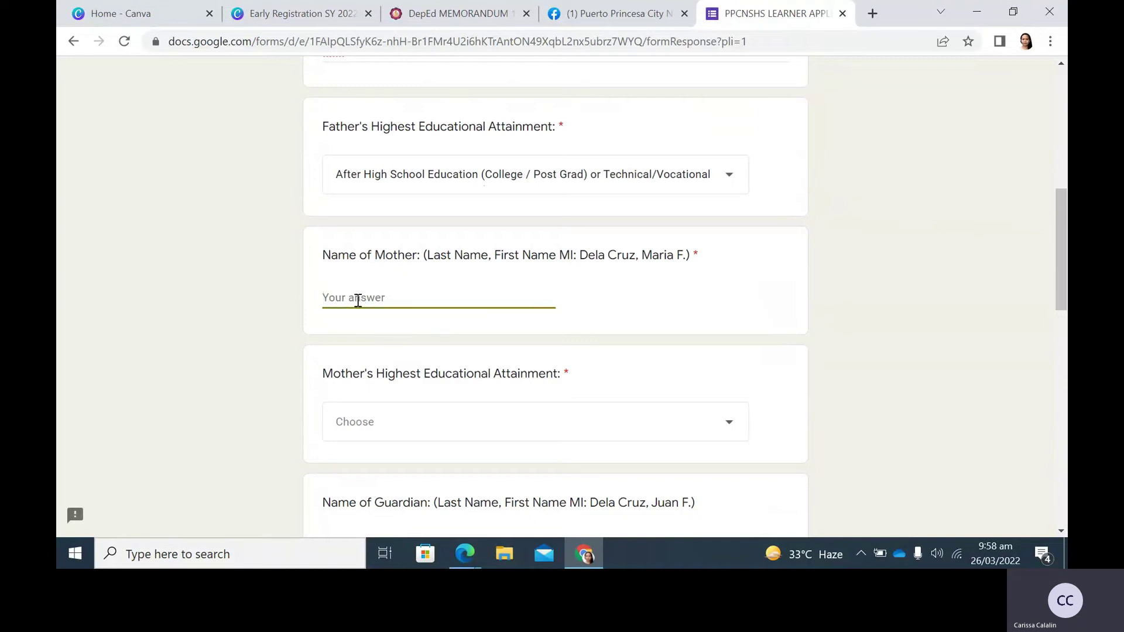
text(Dela Cruz Maria F.)
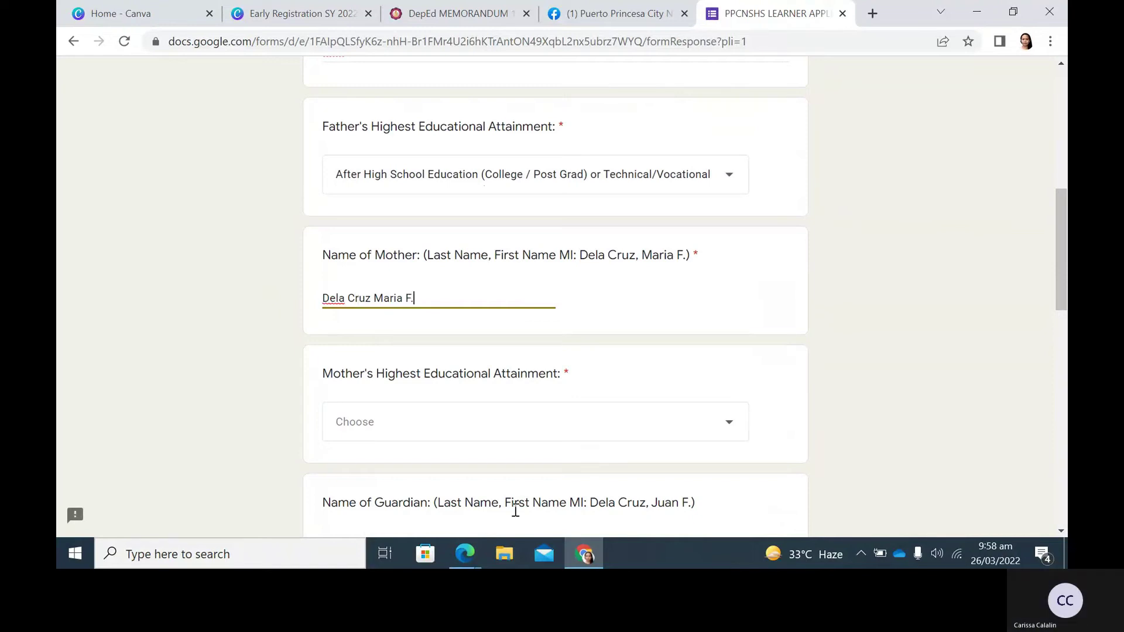
scroll(558, 445, down, 1)
scroll(558, 446, down, 2)
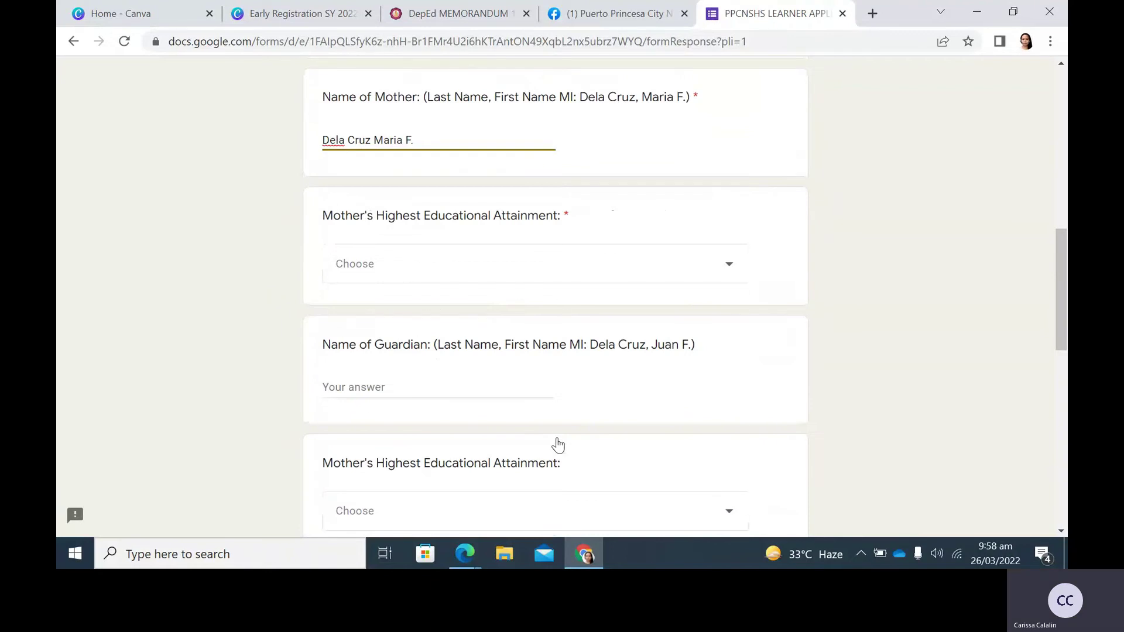
Set the mother's educational attainment to After High School Education.
click(600, 262)
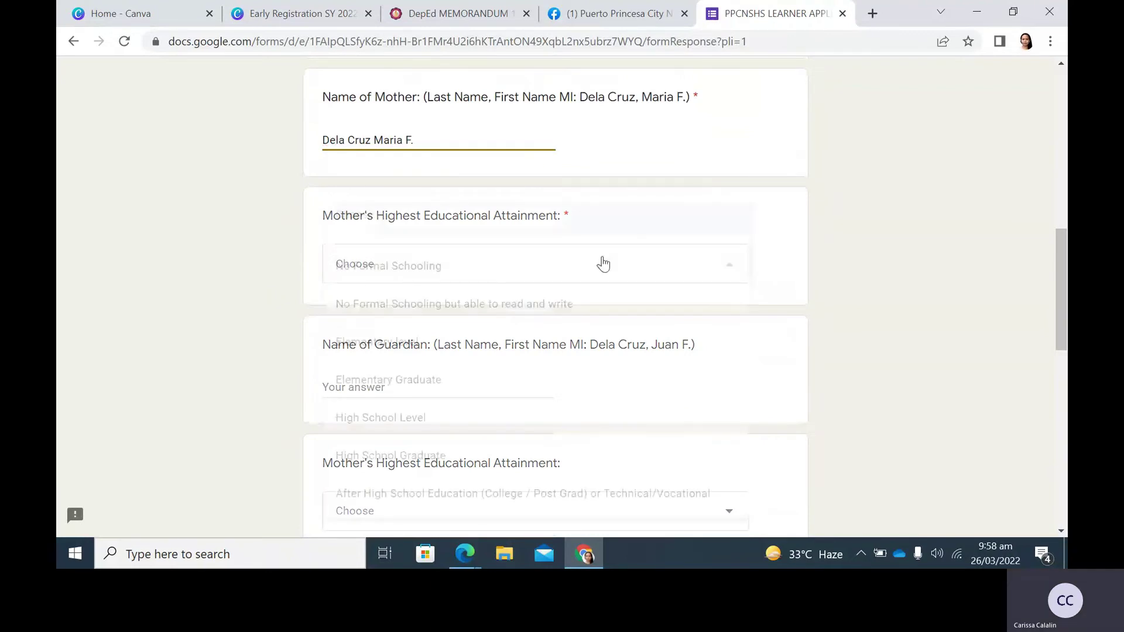
click(522, 493)
scroll(337, 268, down, 3)
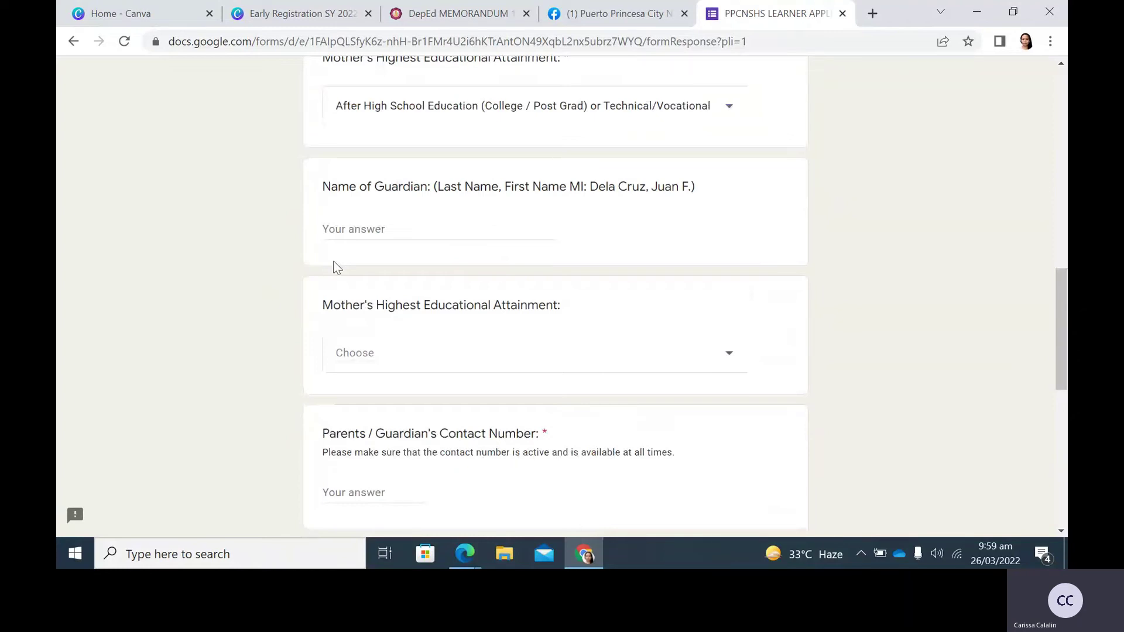
scroll(337, 267, down, 4)
Enter the parents' contact number and the parent/guardian e-mail address.
click(342, 258)
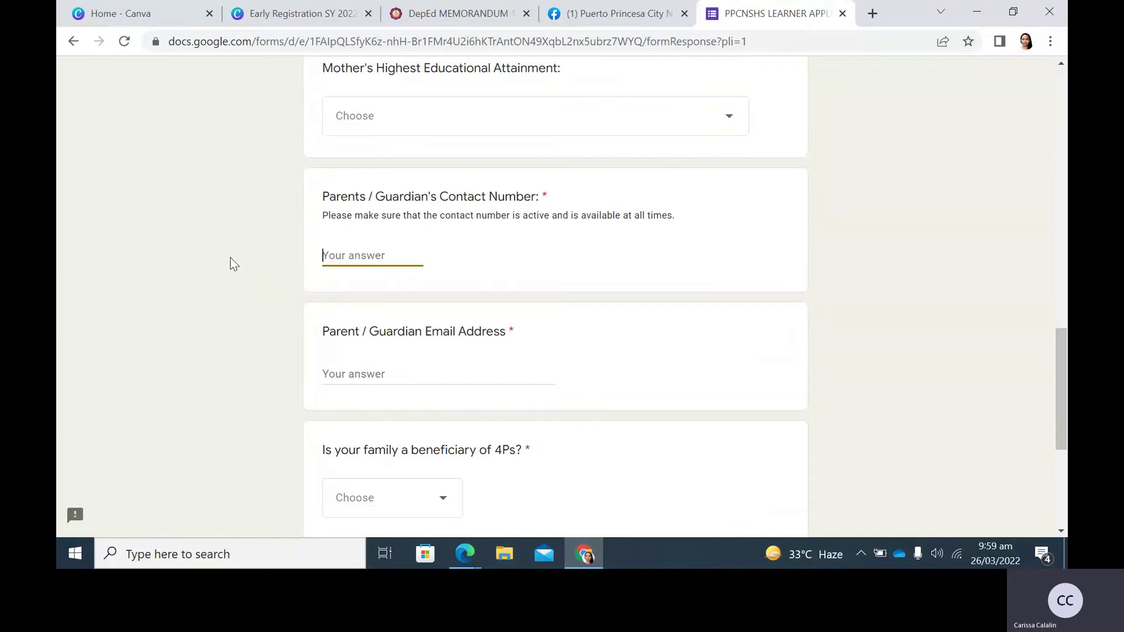
text(123)
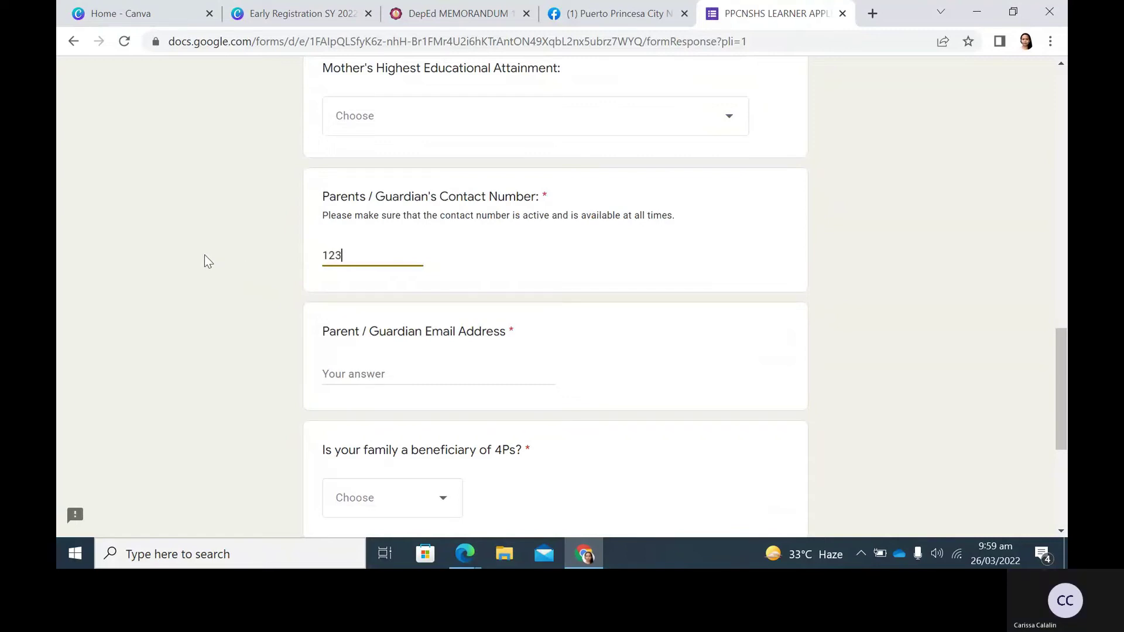
text(345678)
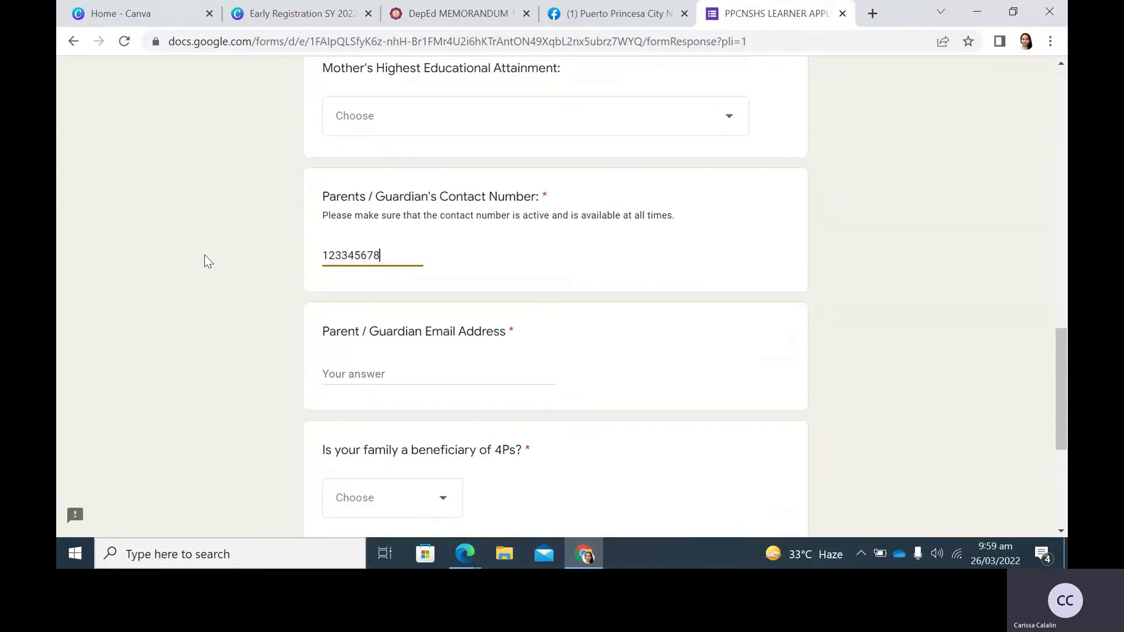
scroll(320, 295, down, 1)
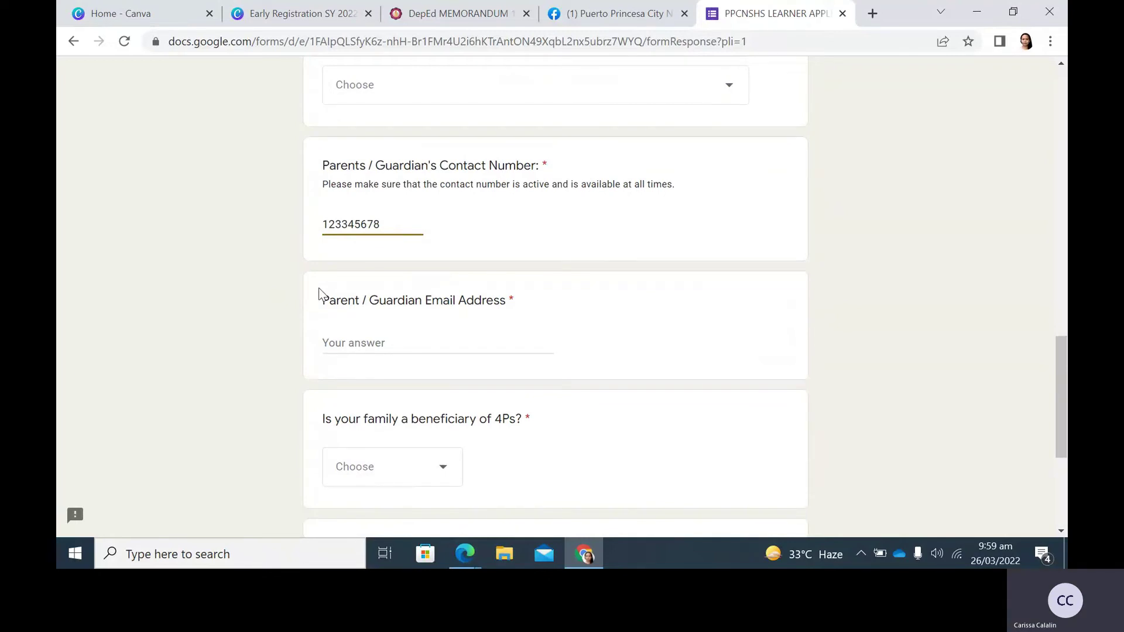
scroll(320, 295, down, 2)
click(328, 290)
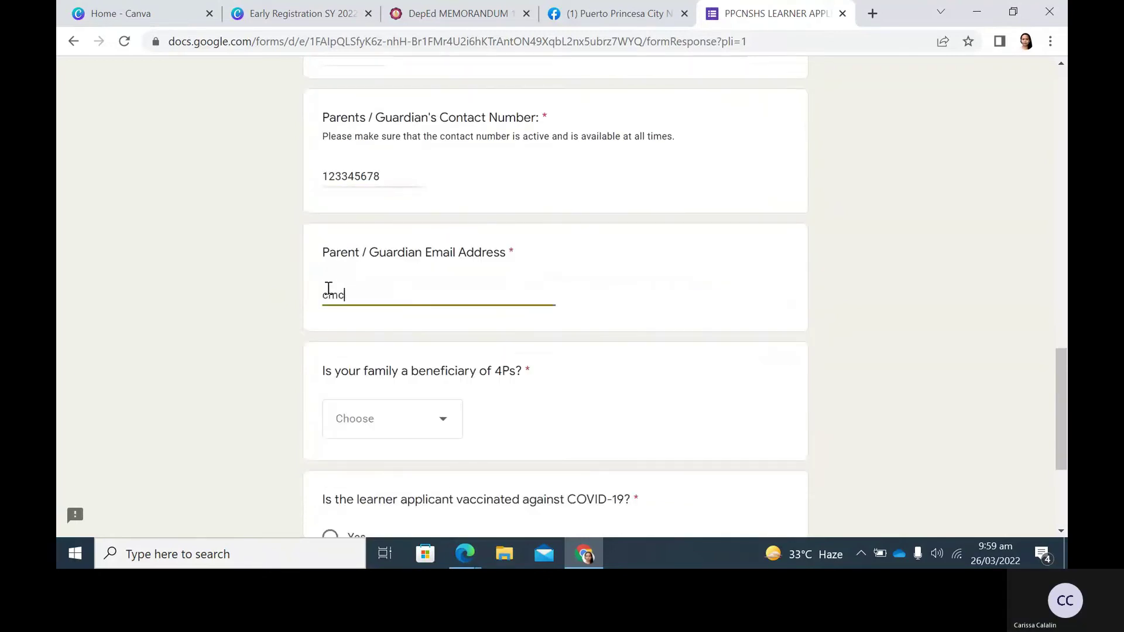
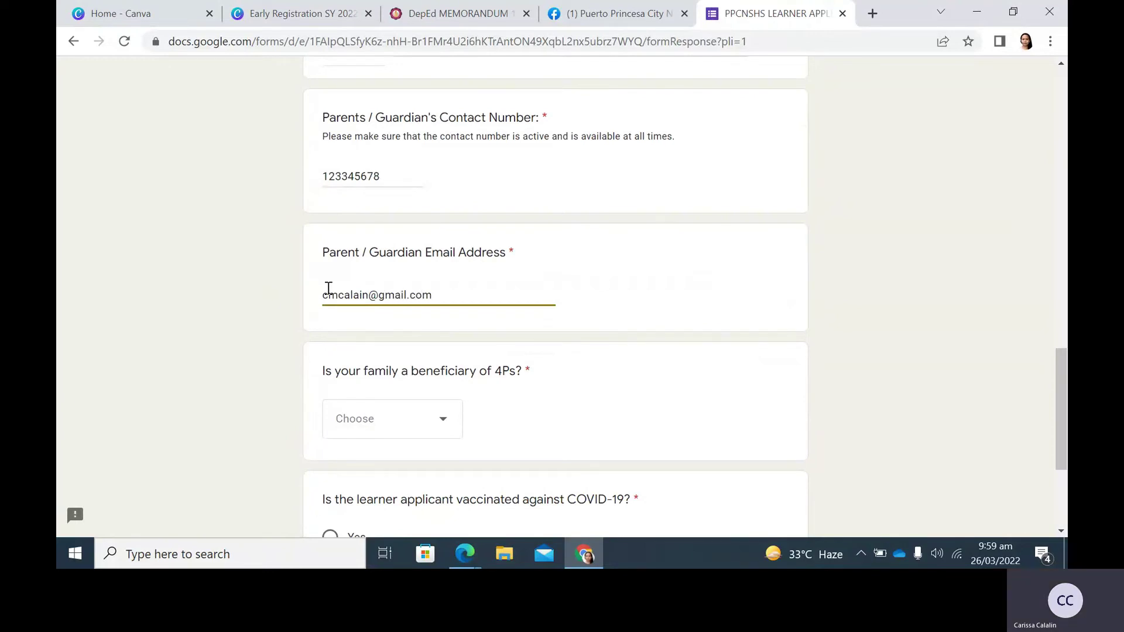
scroll(328, 288, down, 1)
scroll(329, 288, down, 3)
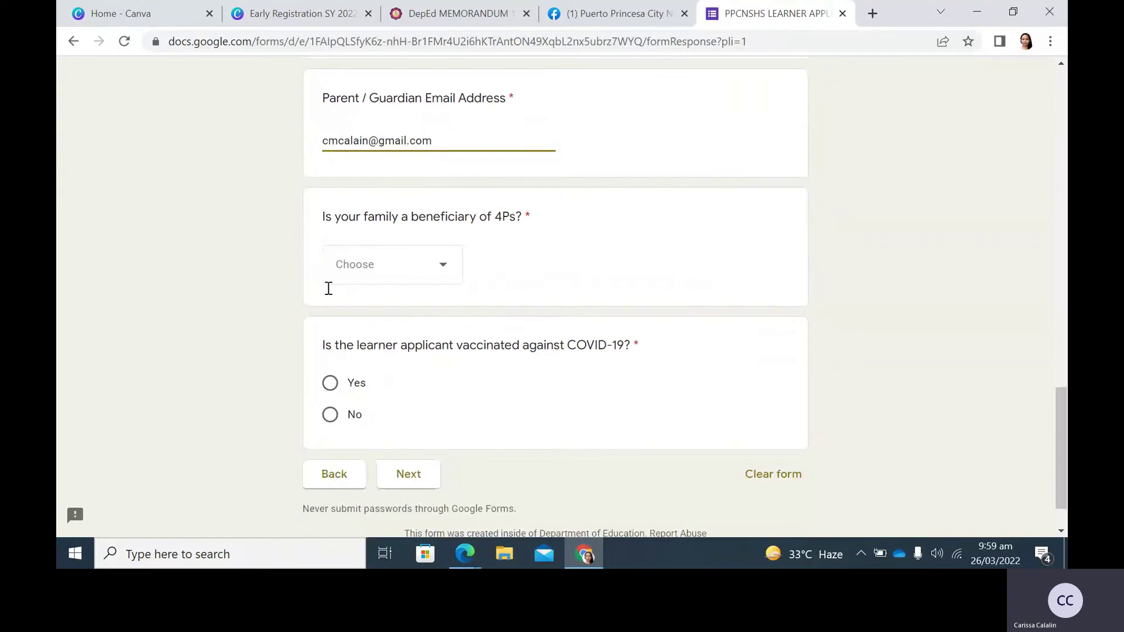
Pick Yes for 4Ps beneficiary, mark COVID-19 vaccination Yes, and continue to the next page.
click(431, 270)
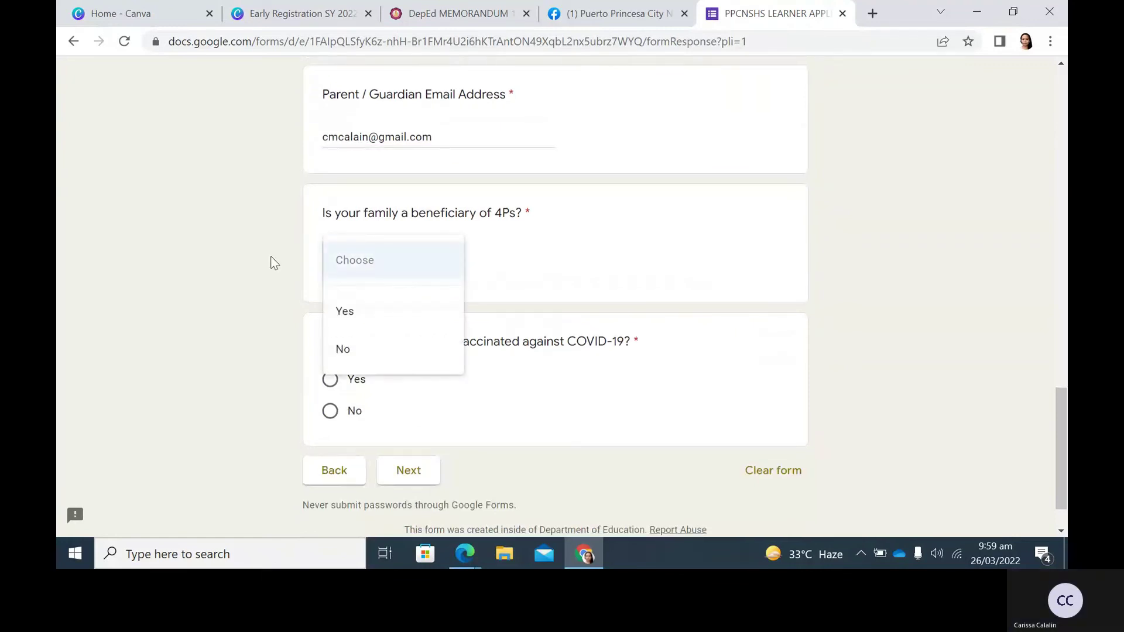
click(357, 320)
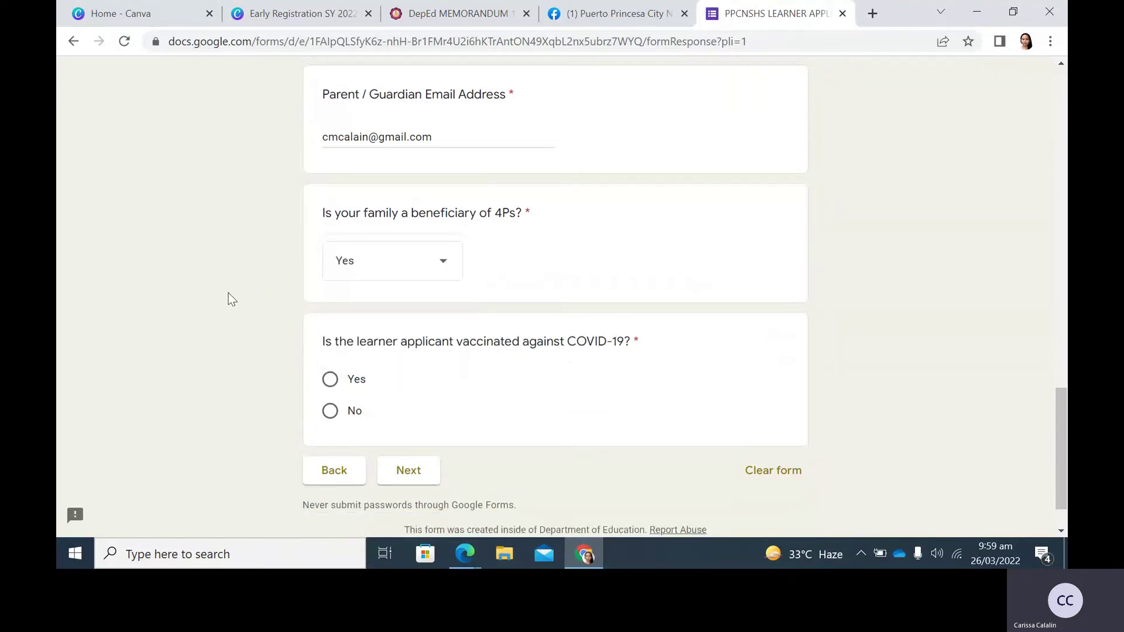
scroll(228, 299, down, 1)
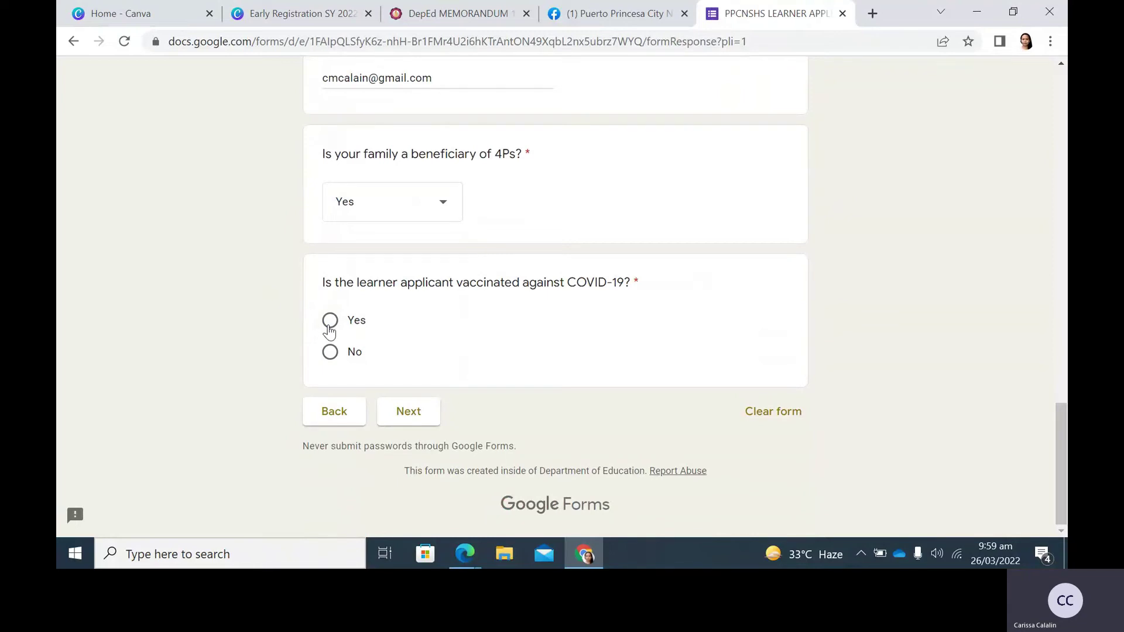
click(329, 331)
click(409, 413)
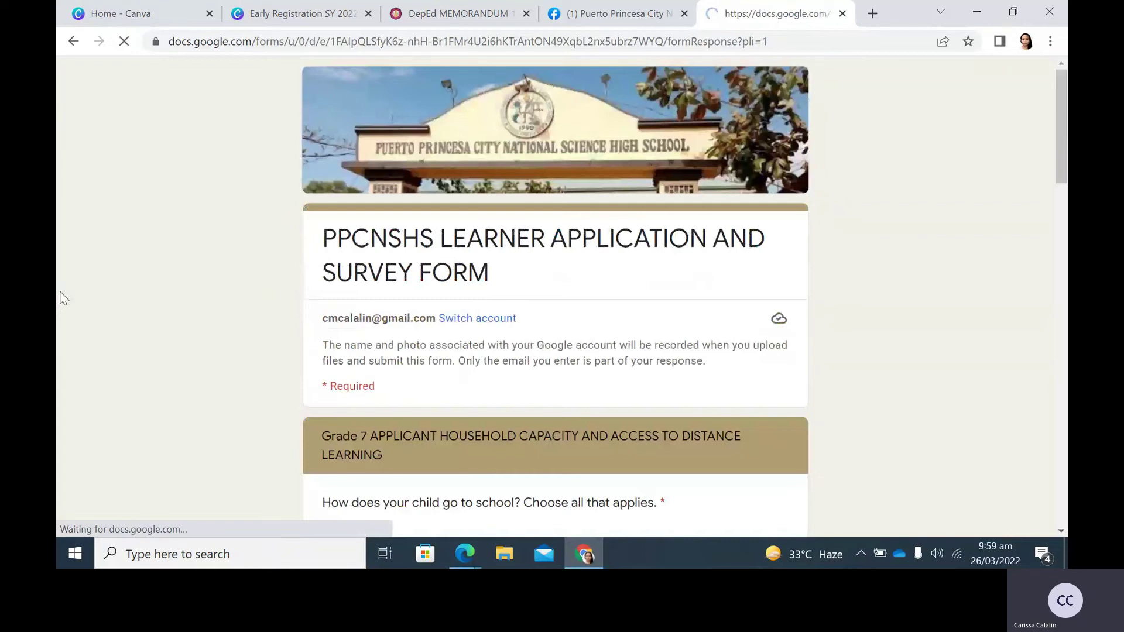
Tick public commute and walking as the learner's ways of getting to school.
scroll(169, 308, down, 4)
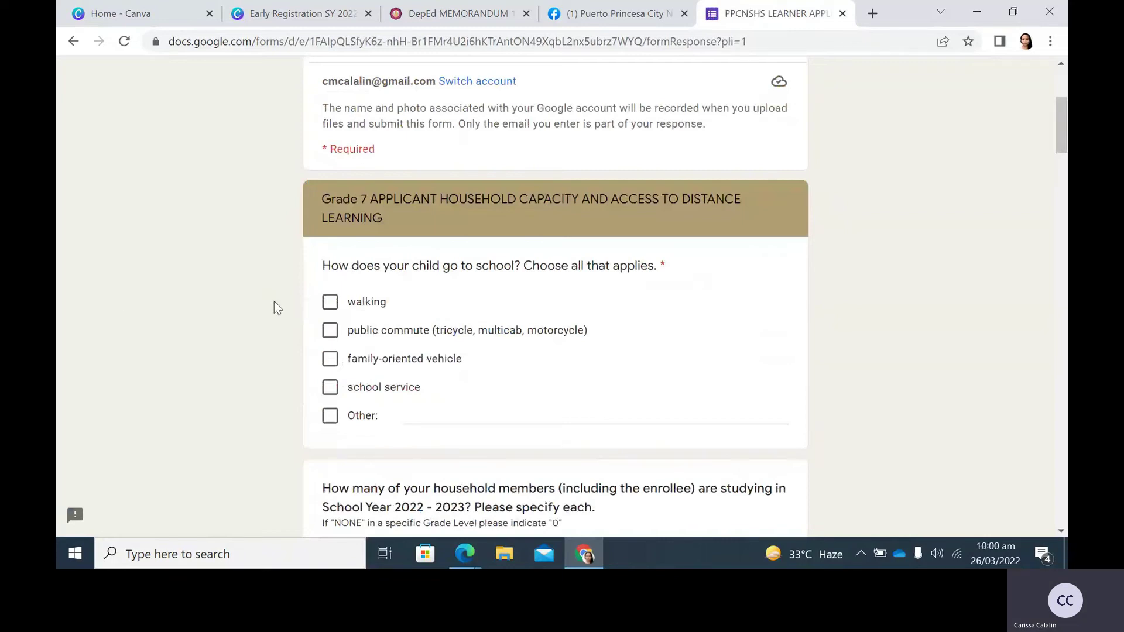
click(331, 332)
click(331, 302)
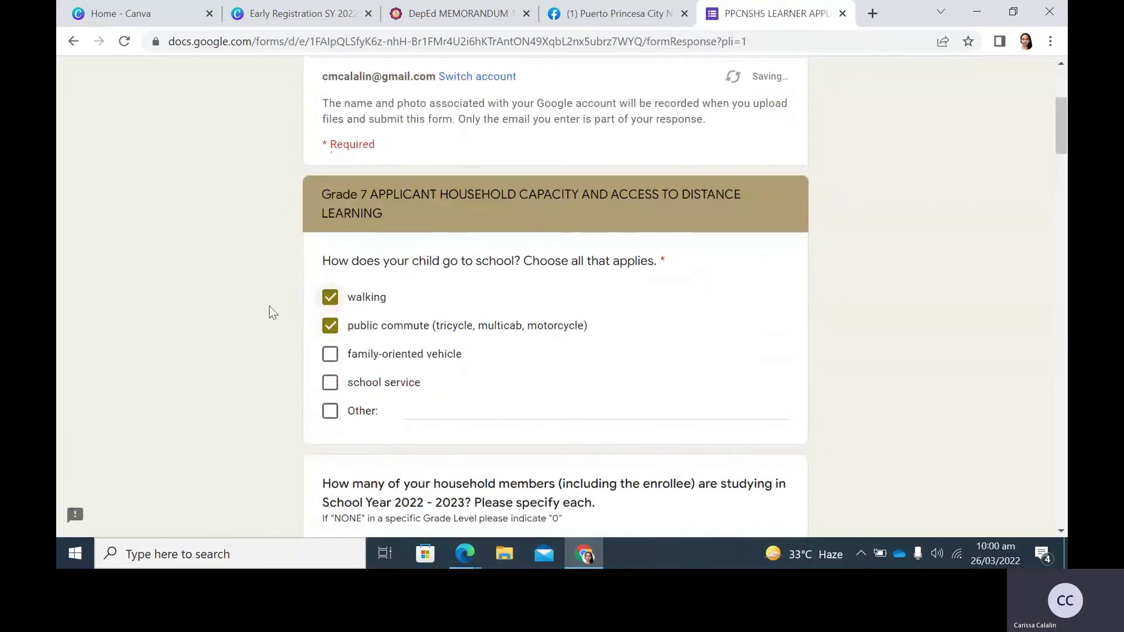
scroll(269, 307, down, 5)
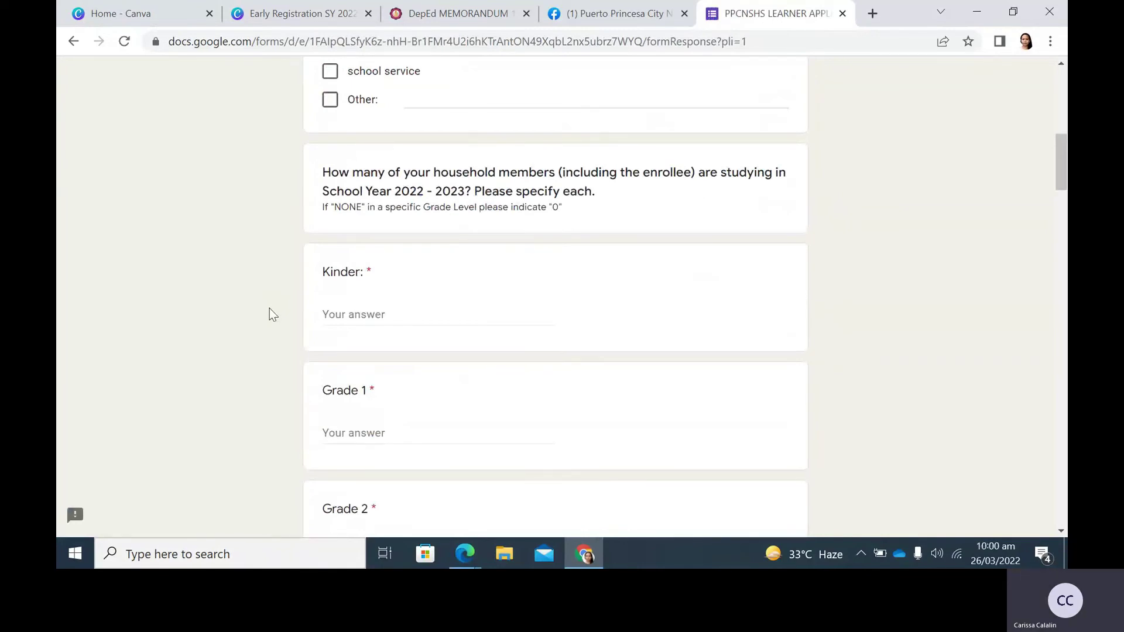
scroll(276, 270, down, 1)
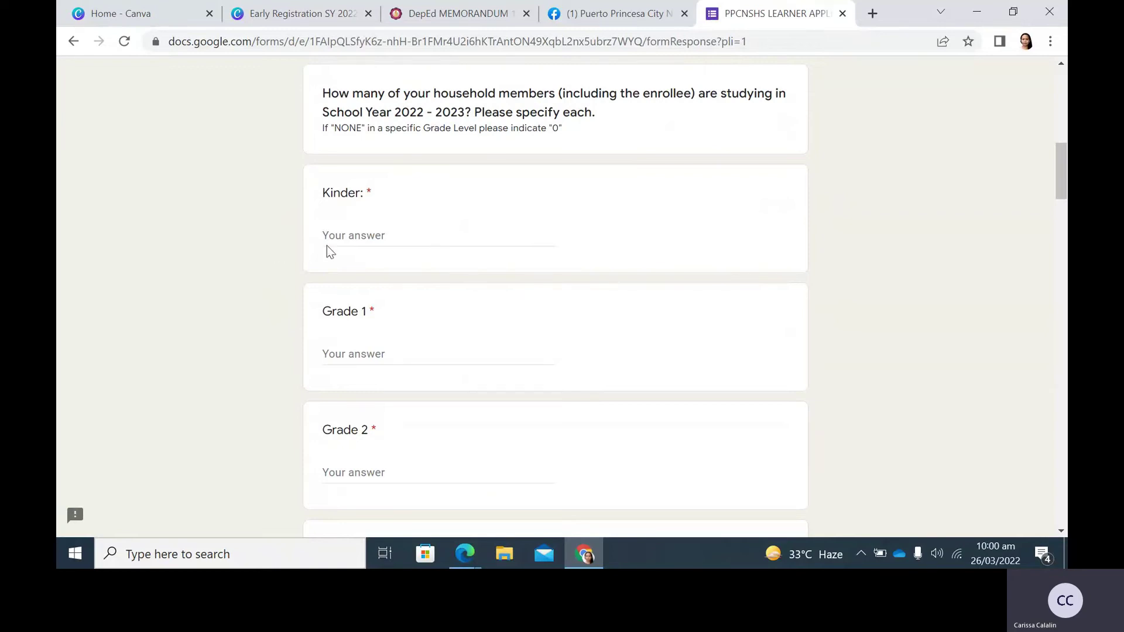
Enter 0 as the household count for Kinder through Grade 6.
click(345, 237)
text(0)
click(352, 356)
text(0)
scroll(353, 357, down, 4)
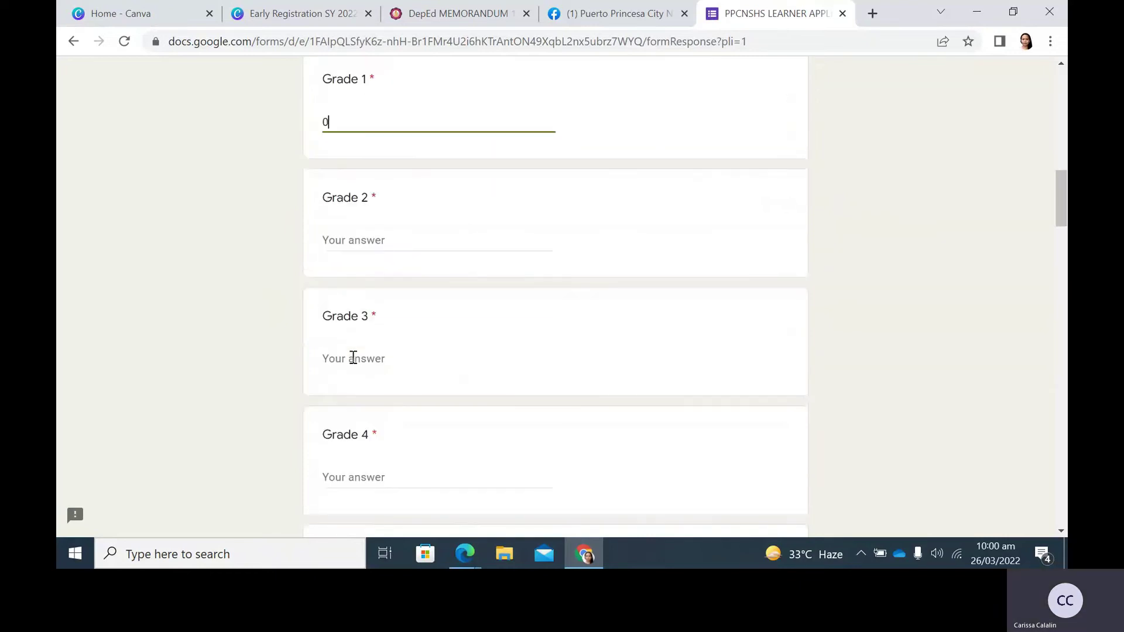
click(346, 240)
text(0)
click(328, 356)
text(0)
scroll(363, 378, down, 1)
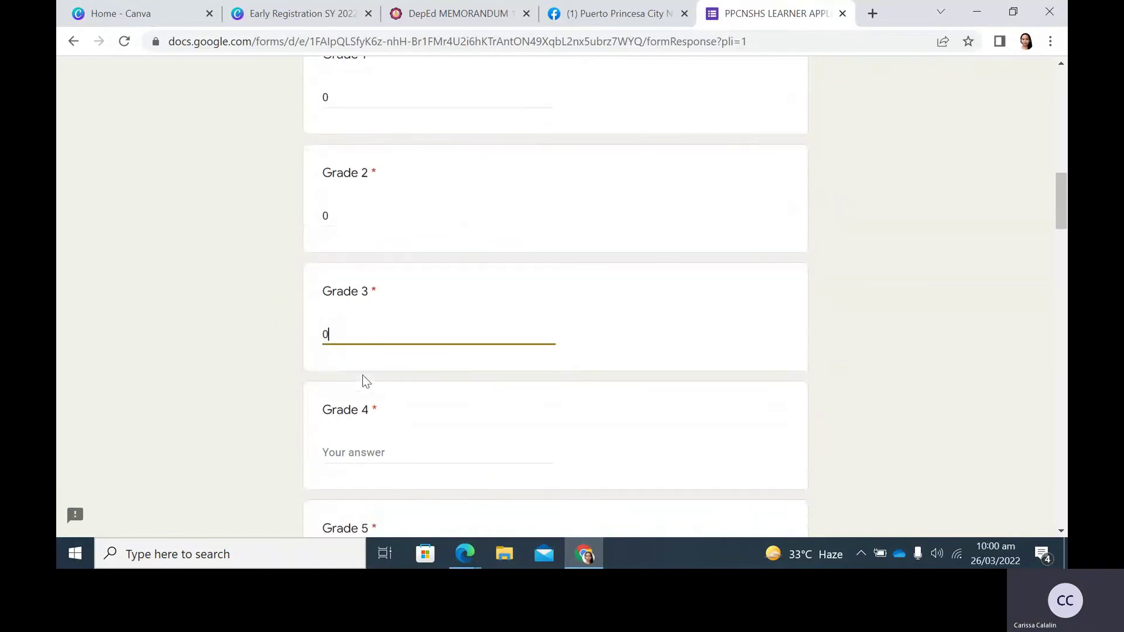
scroll(363, 381, down, 2)
click(329, 315)
text(0)
click(377, 434)
text(0)
scroll(383, 425, down, 1)
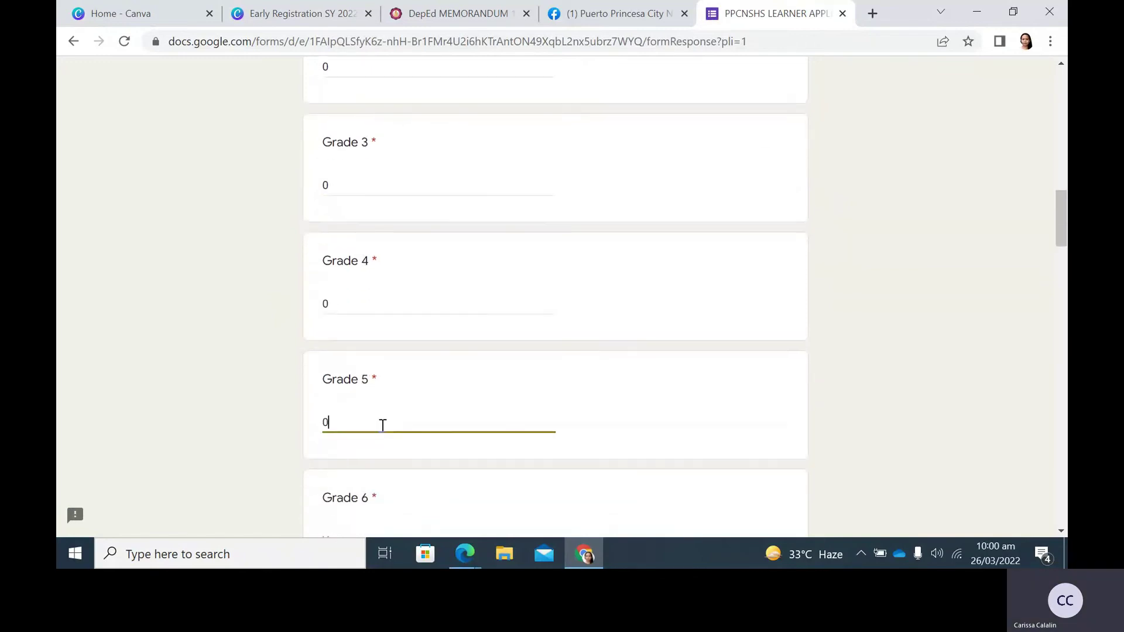
scroll(383, 425, down, 1)
click(365, 469)
text(0)
scroll(362, 464, down, 4)
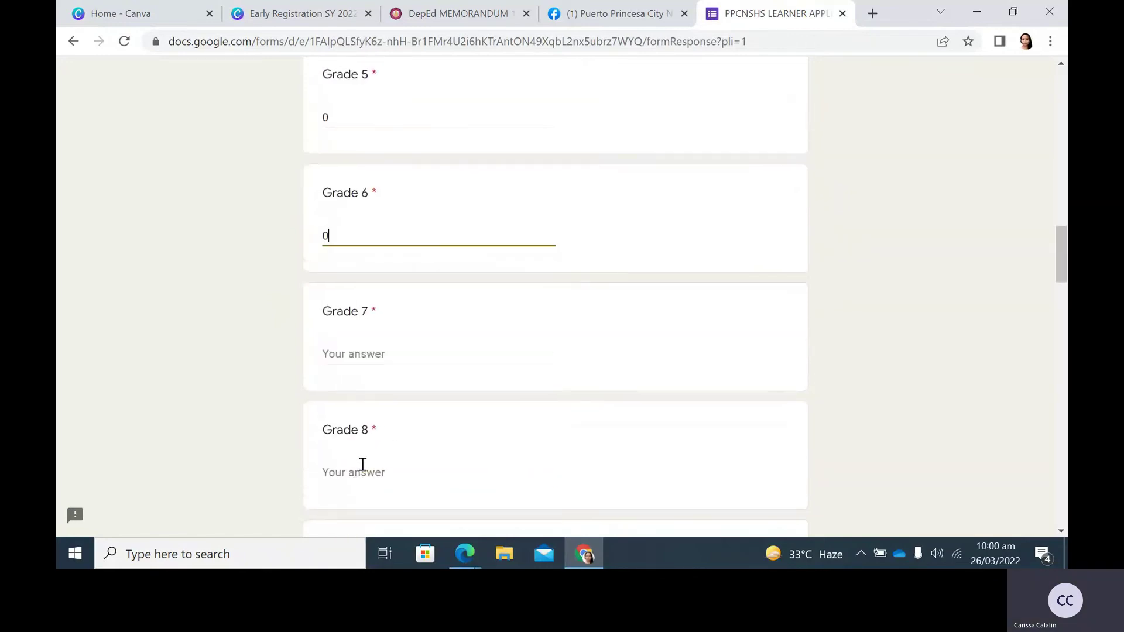
Enter 1 as the household count for Grade 7 and Grade 8.
click(345, 354)
text(1)
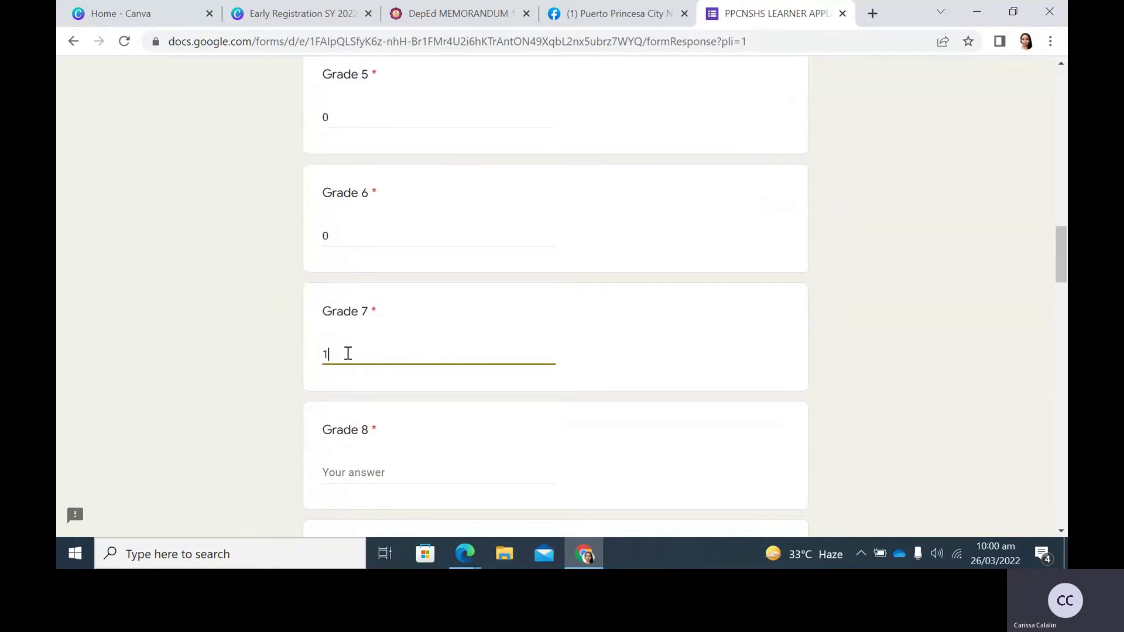
scroll(384, 373, down, 1)
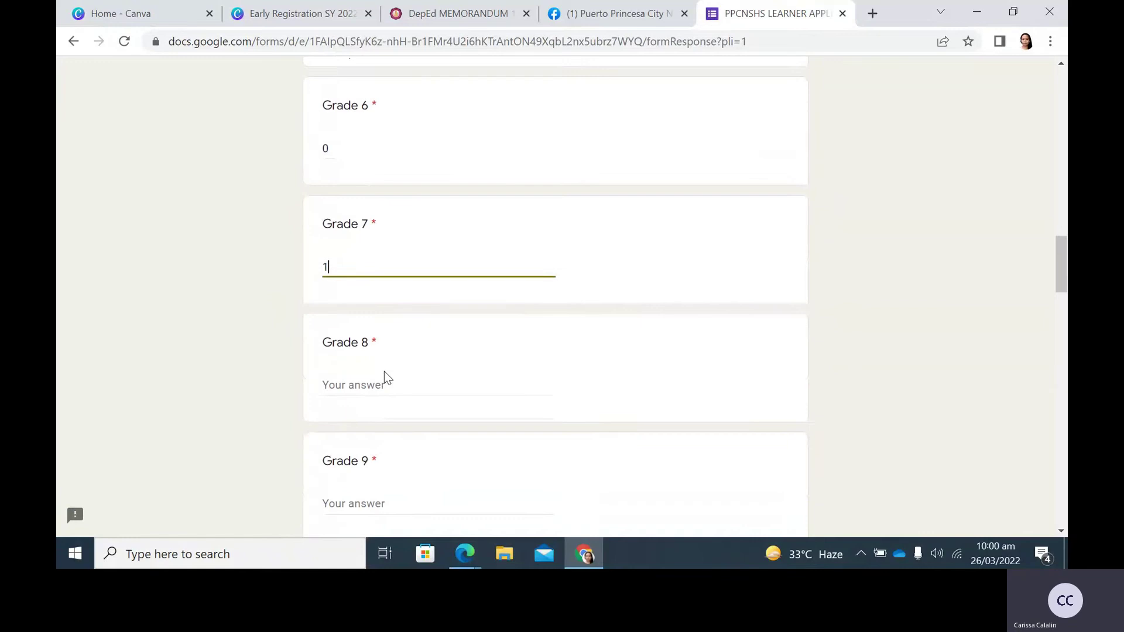
scroll(384, 371, down, 1)
click(363, 319)
text(1)
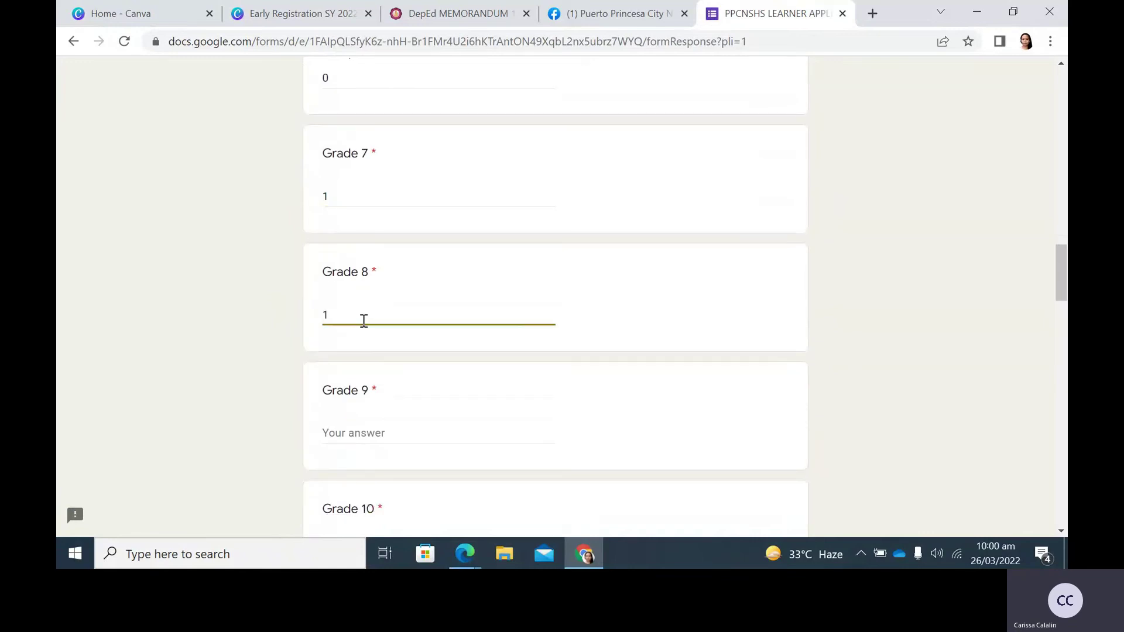
scroll(364, 321, down, 1)
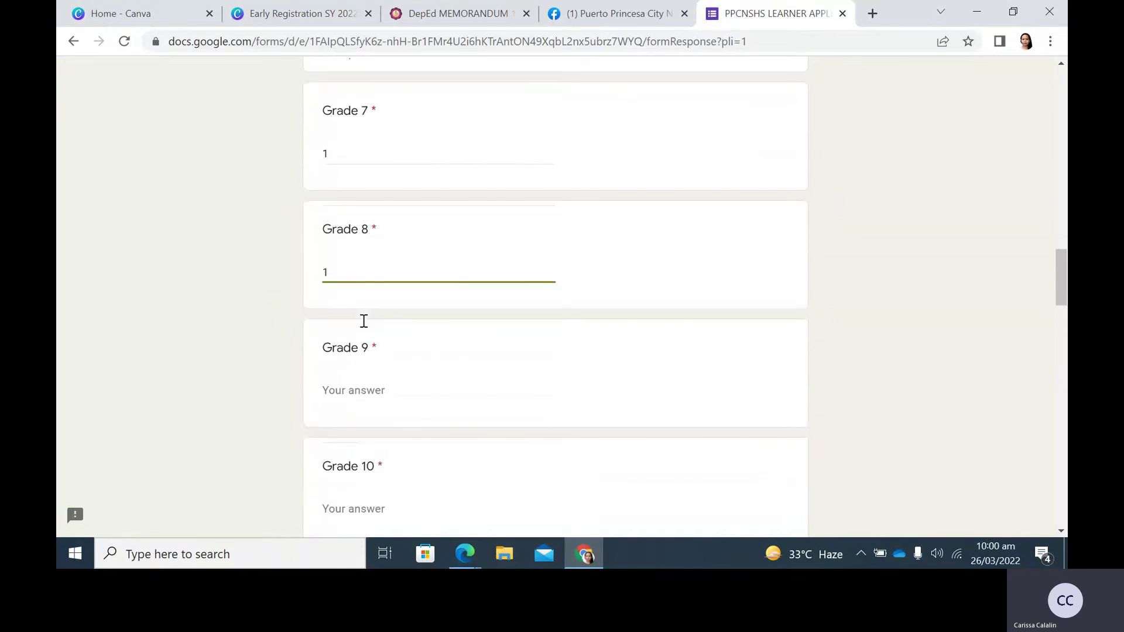
Enter 0 for Grades 9, 10, 11, 12 and Others.
click(364, 354)
text(0)
scroll(477, 433, down, 2)
click(377, 314)
text(0)
click(363, 433)
text(0)
scroll(363, 433, down, 2)
click(342, 396)
text(0)
scroll(350, 398, down, 2)
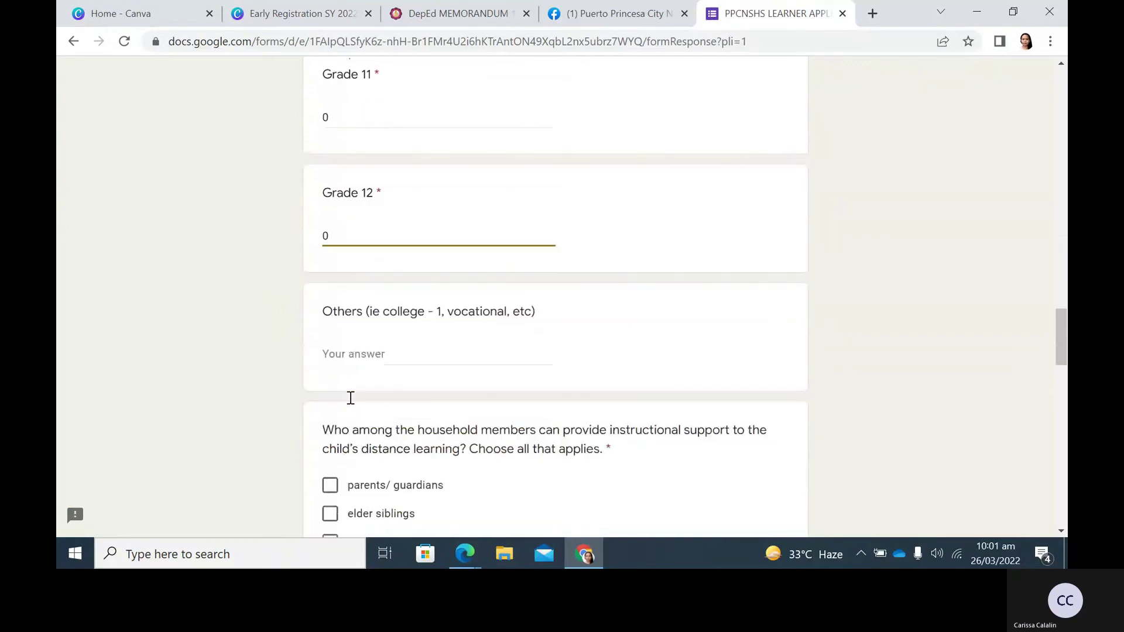
key(Tab)
text(0)
scroll(350, 398, down, 2)
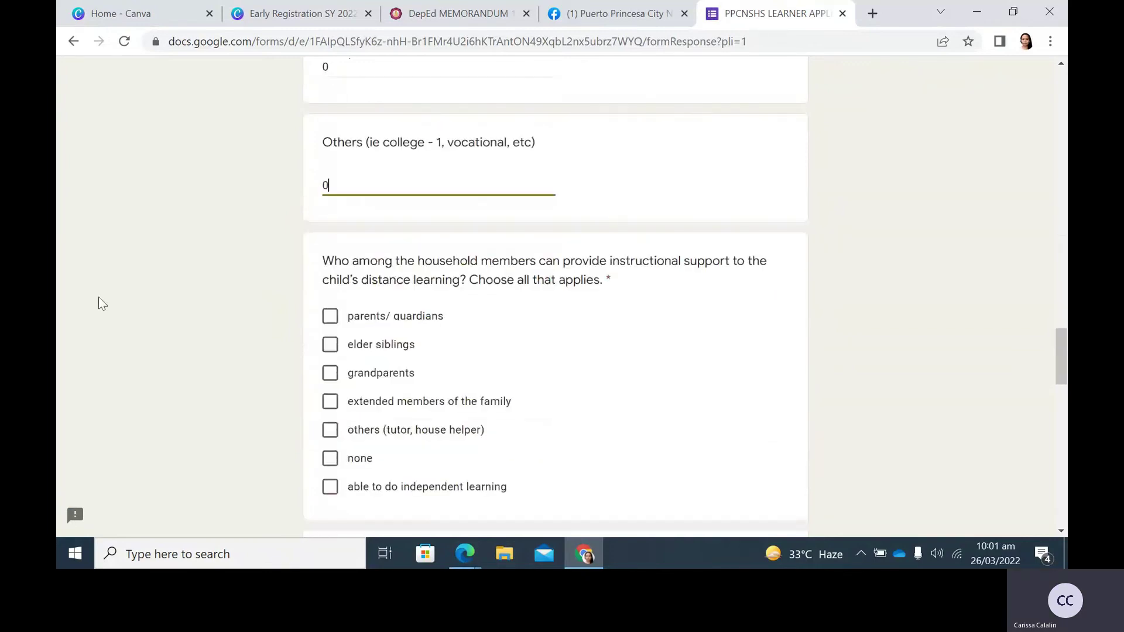
Mark the learner as independent and tick Smartphone, desktop computer and cable TV as devices.
scroll(99, 296, down, 1)
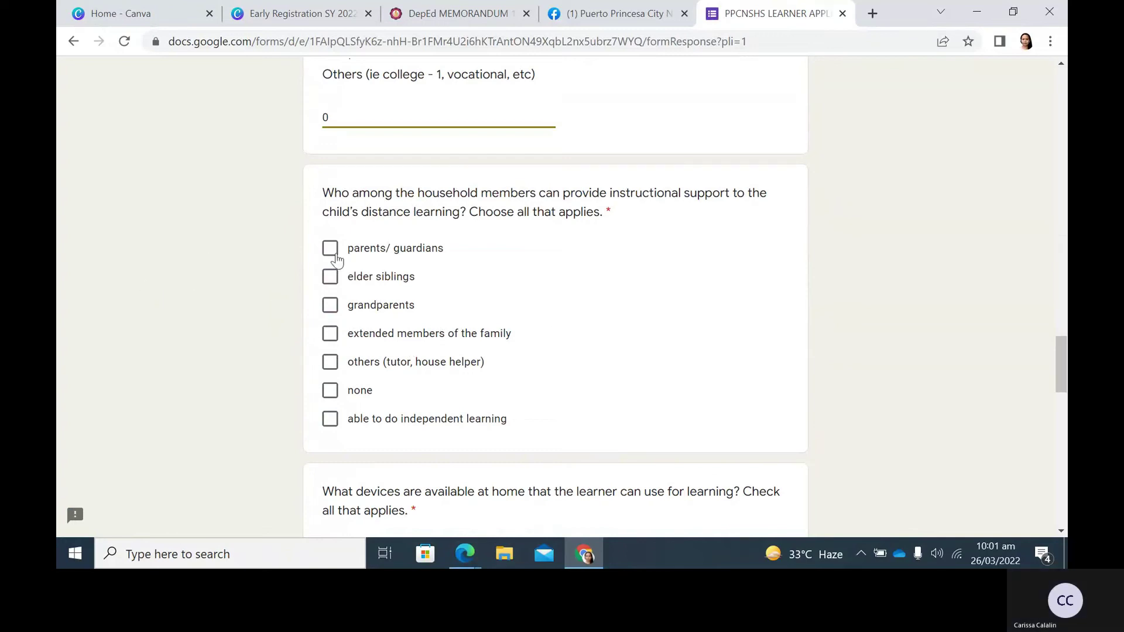
click(342, 426)
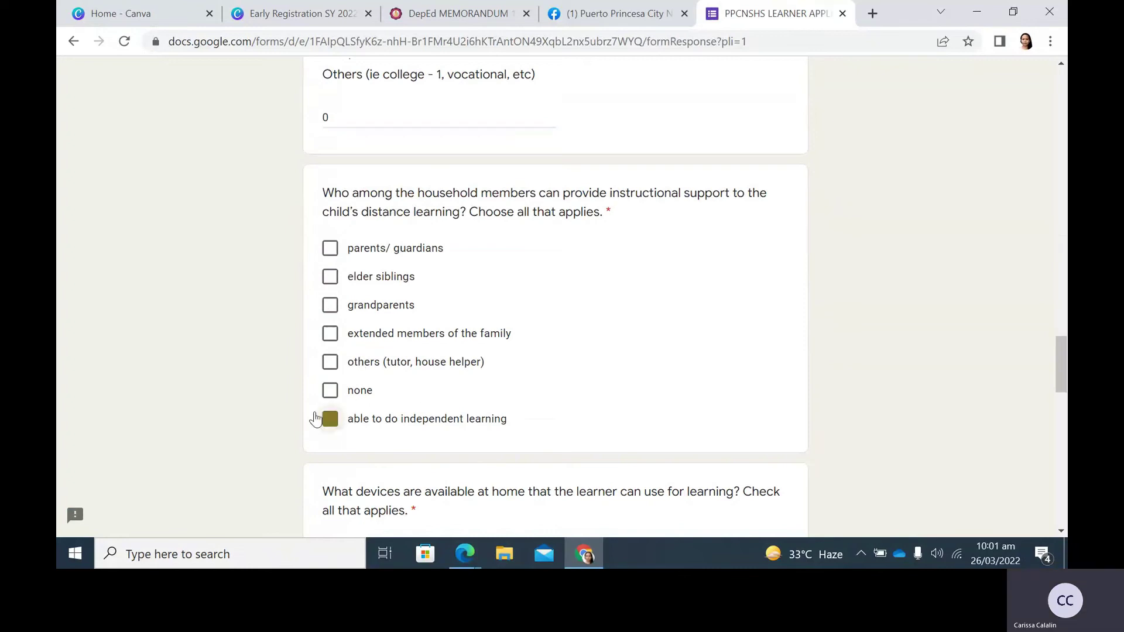
scroll(240, 375, down, 1)
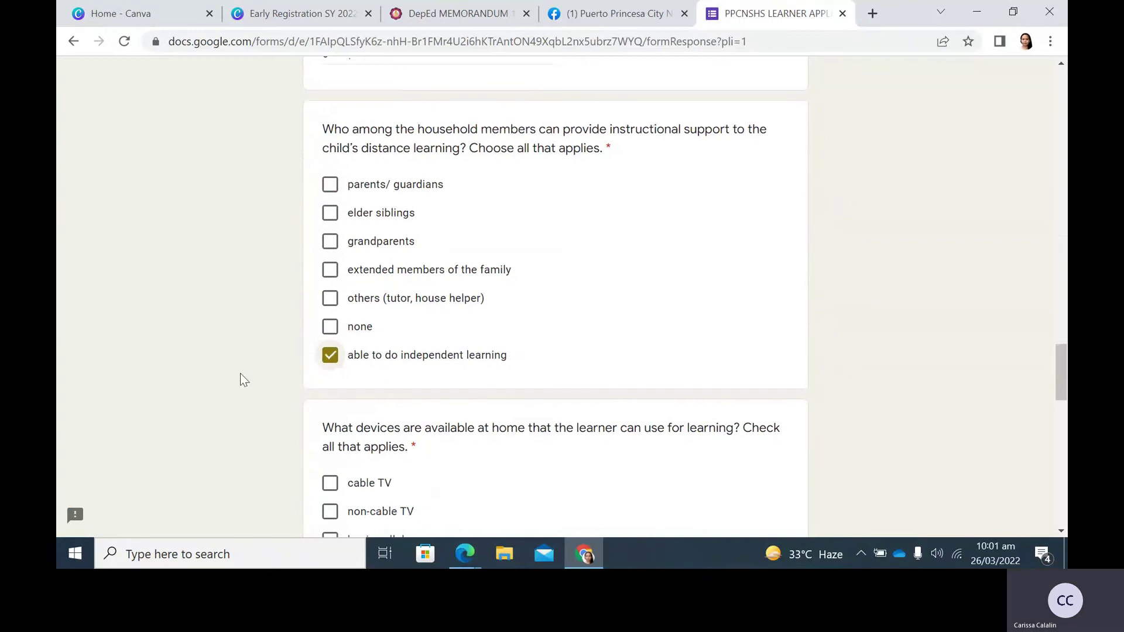
scroll(241, 380, down, 5)
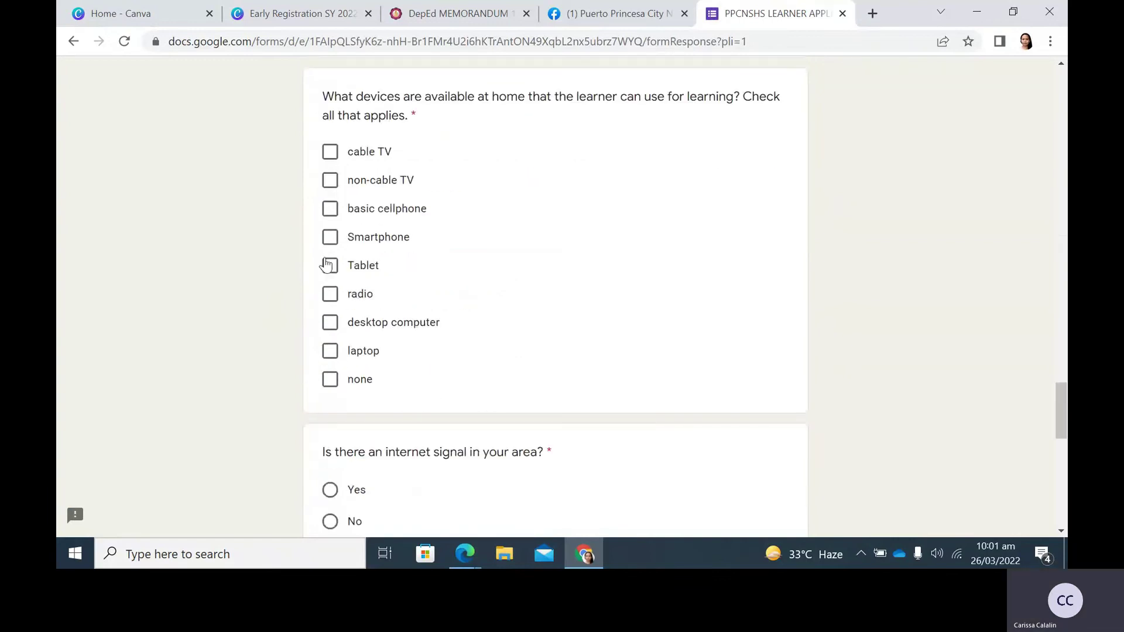
click(330, 238)
click(328, 322)
click(329, 154)
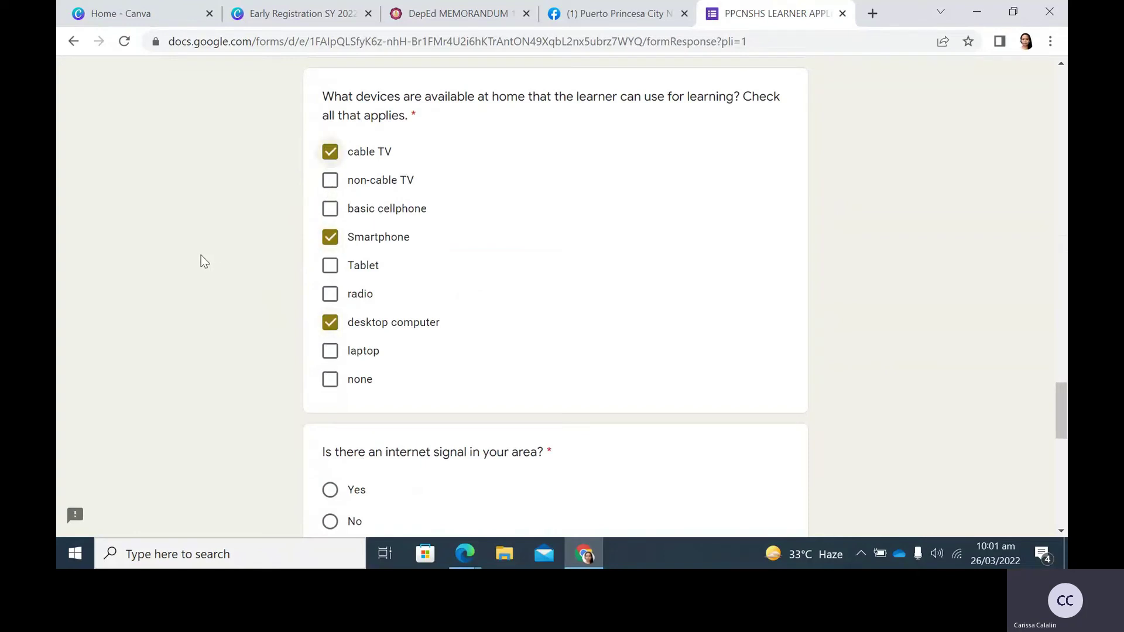
Answer Yes for internet signal and choose own broadband as the connection.
scroll(204, 276, down, 1)
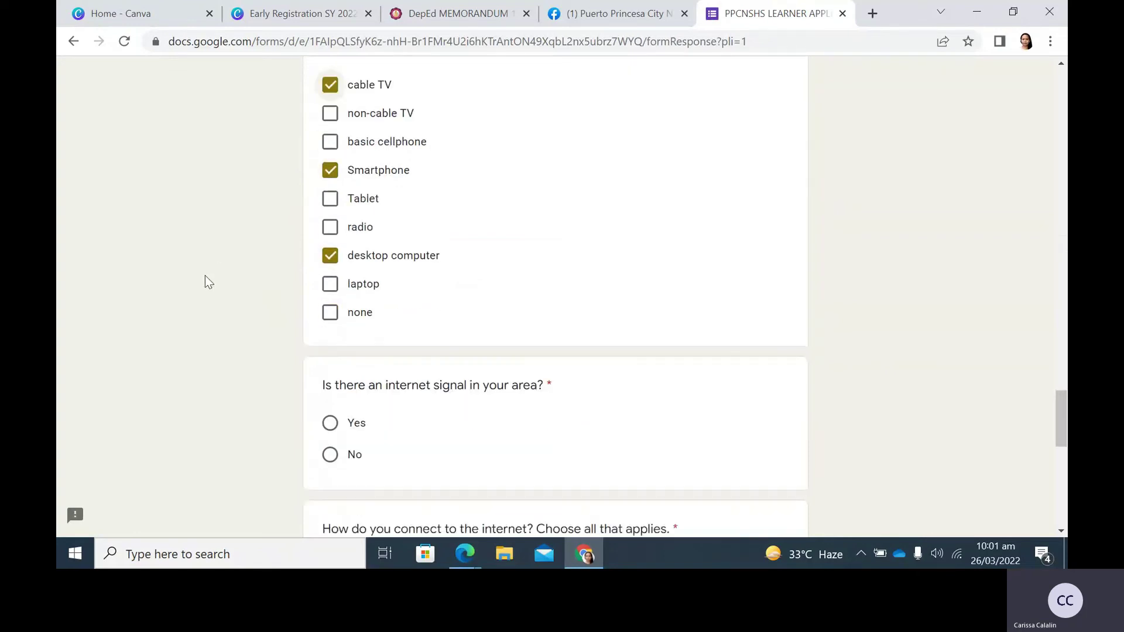
scroll(205, 282, down, 1)
scroll(209, 283, down, 1)
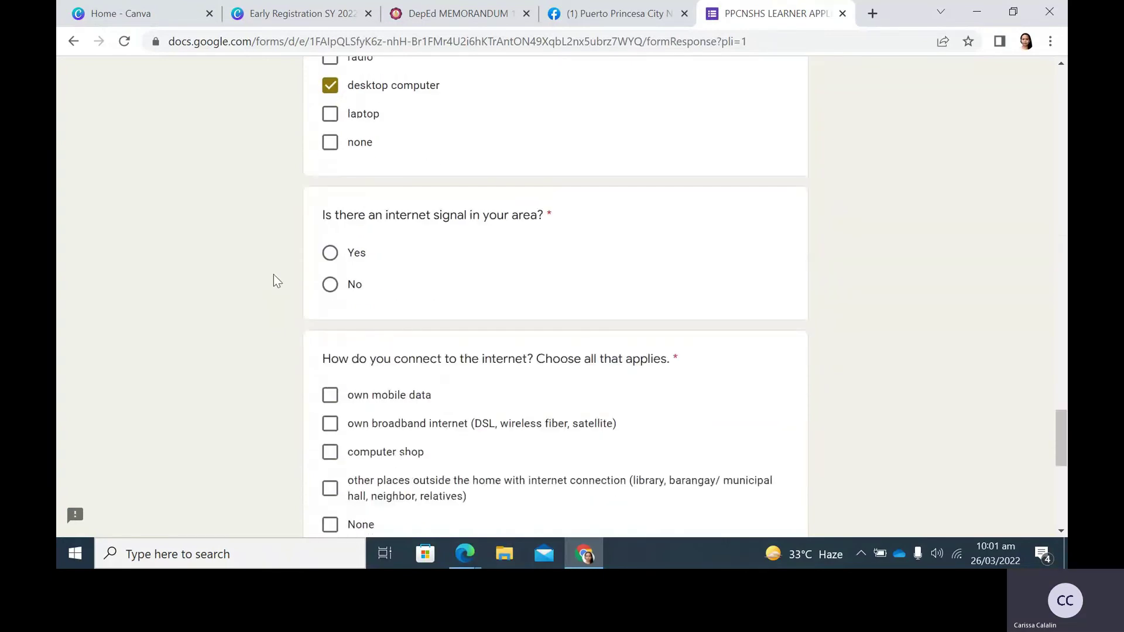
click(329, 254)
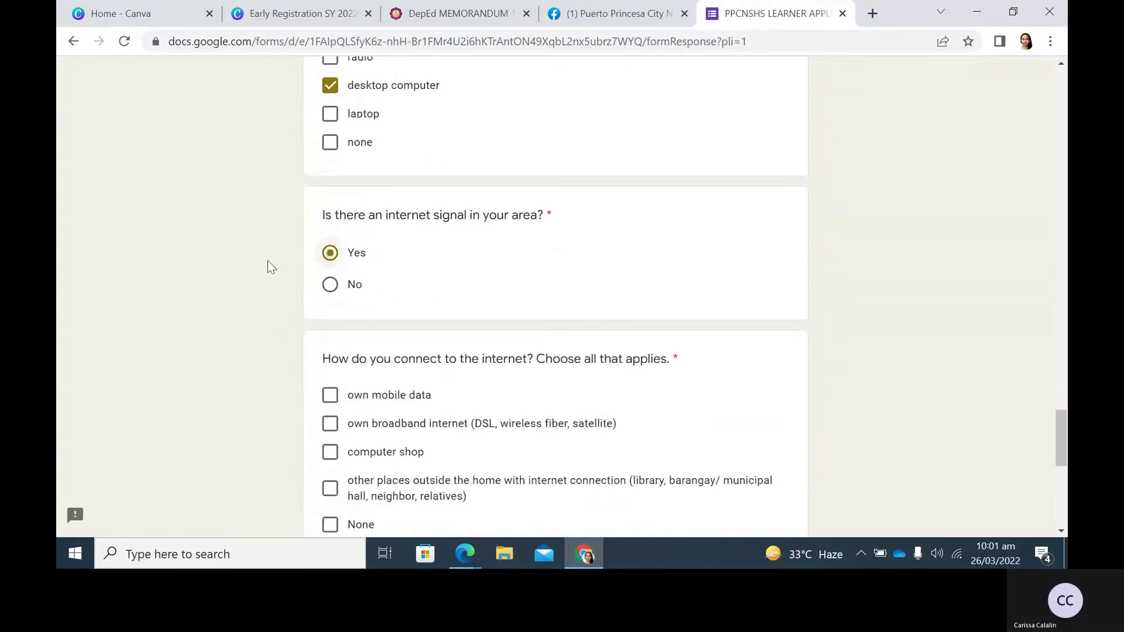
scroll(252, 264, down, 1)
scroll(253, 268, down, 1)
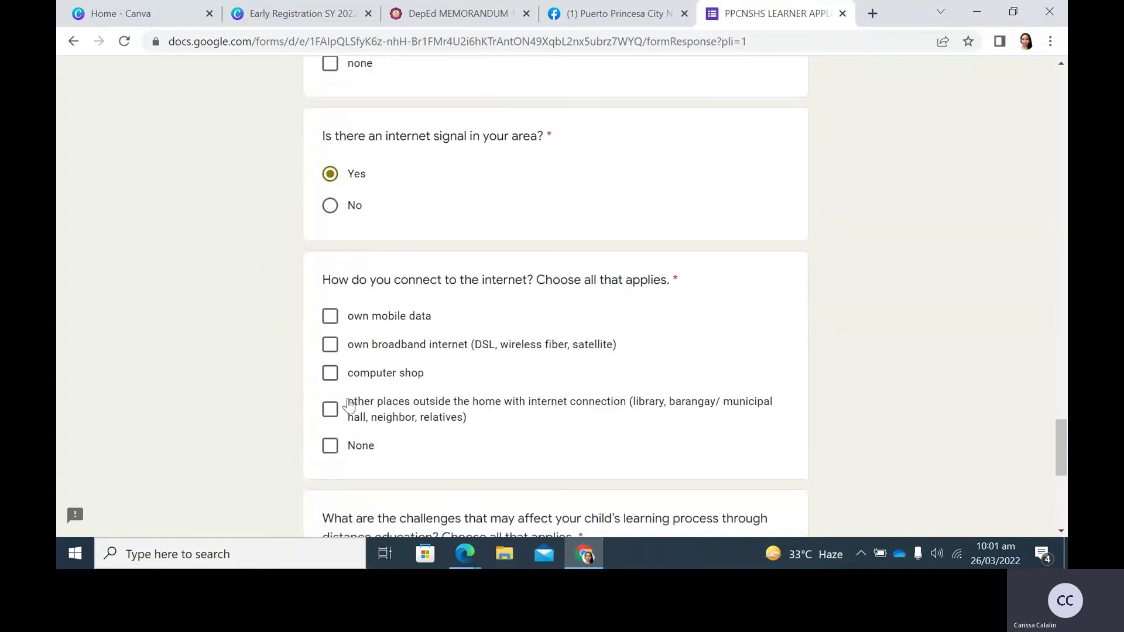
click(322, 348)
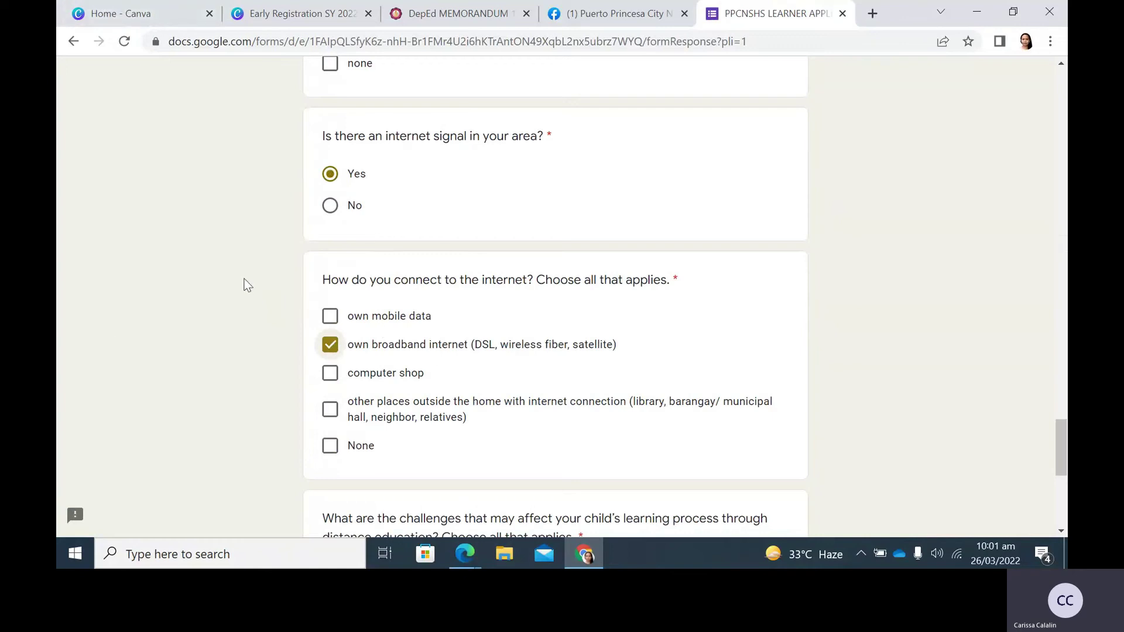
Tick insufficient load, unstable connection and existing health conditions as challenges, then continue.
scroll(250, 289, down, 1)
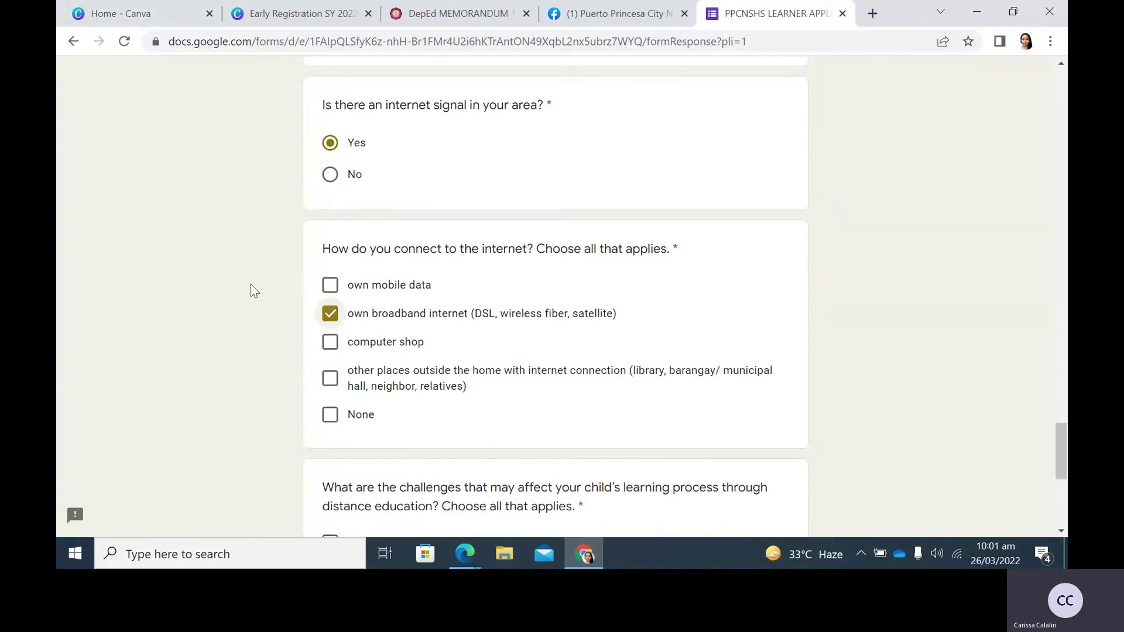
scroll(256, 287, down, 2)
scroll(255, 287, down, 3)
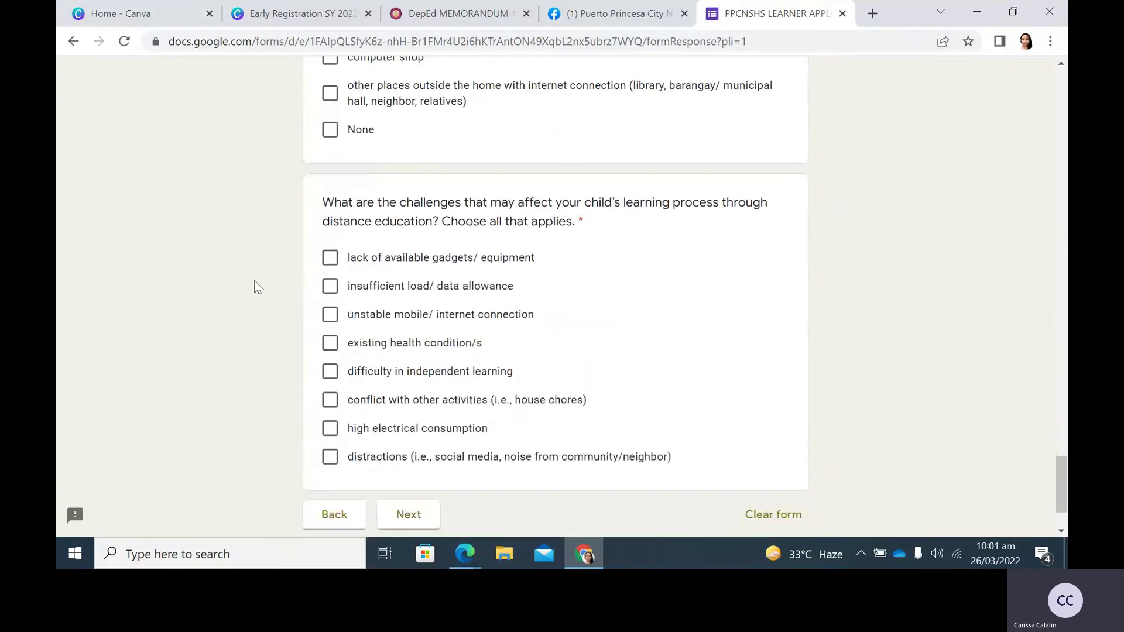
click(331, 290)
click(334, 319)
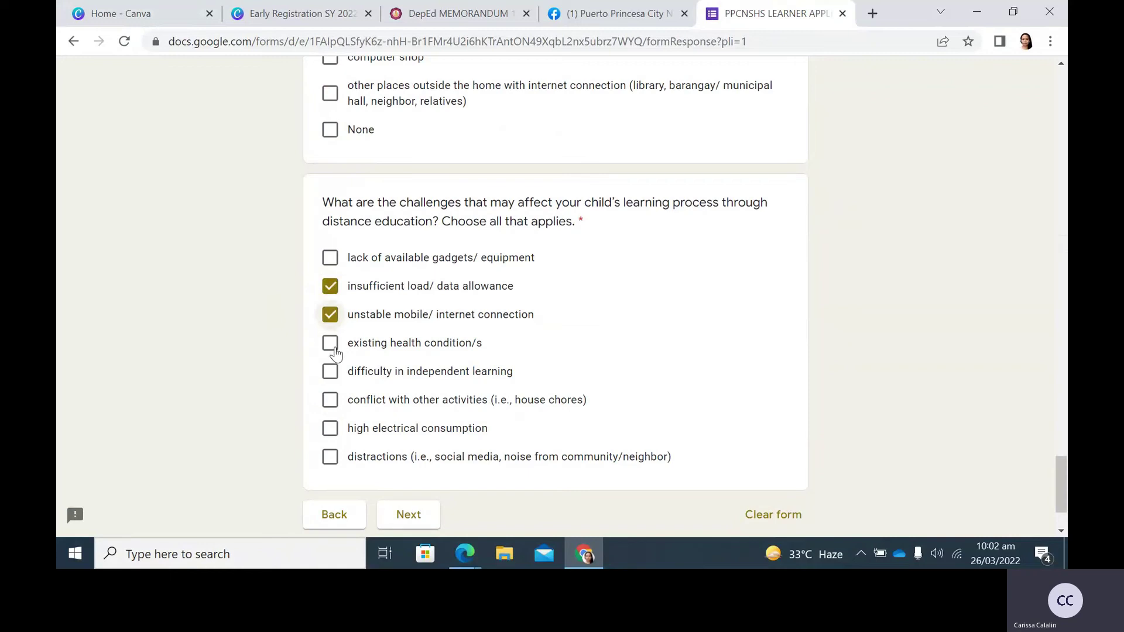
click(334, 351)
click(430, 523)
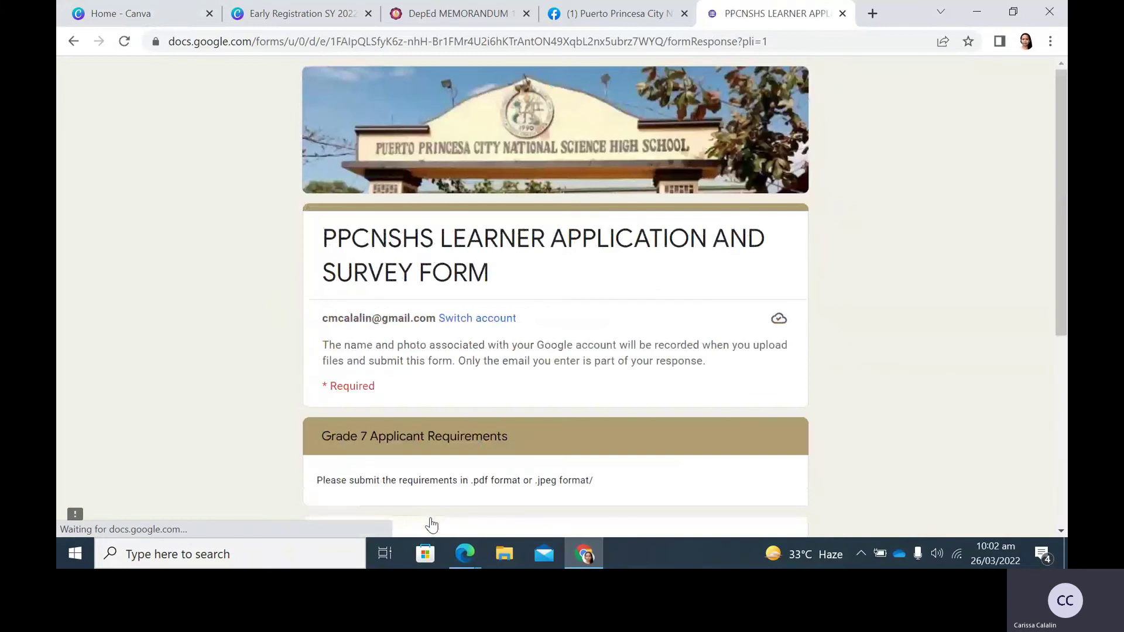
Upload Sample BC from the computer for the report card, then begin the birth certificate attachment.
scroll(146, 353, down, 5)
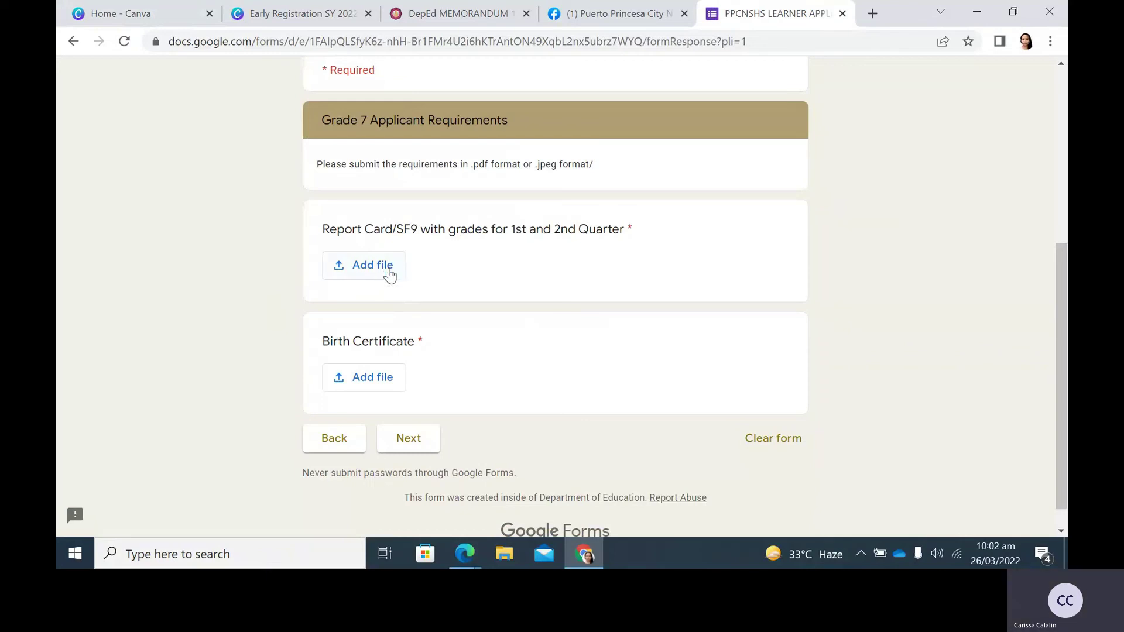
click(390, 270)
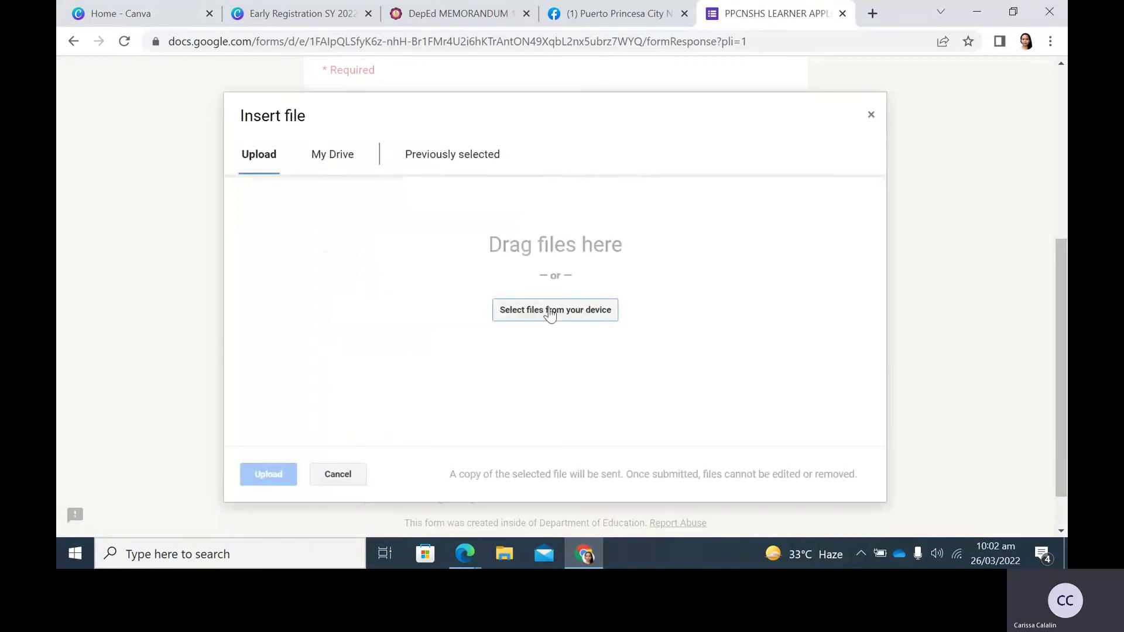
click(549, 313)
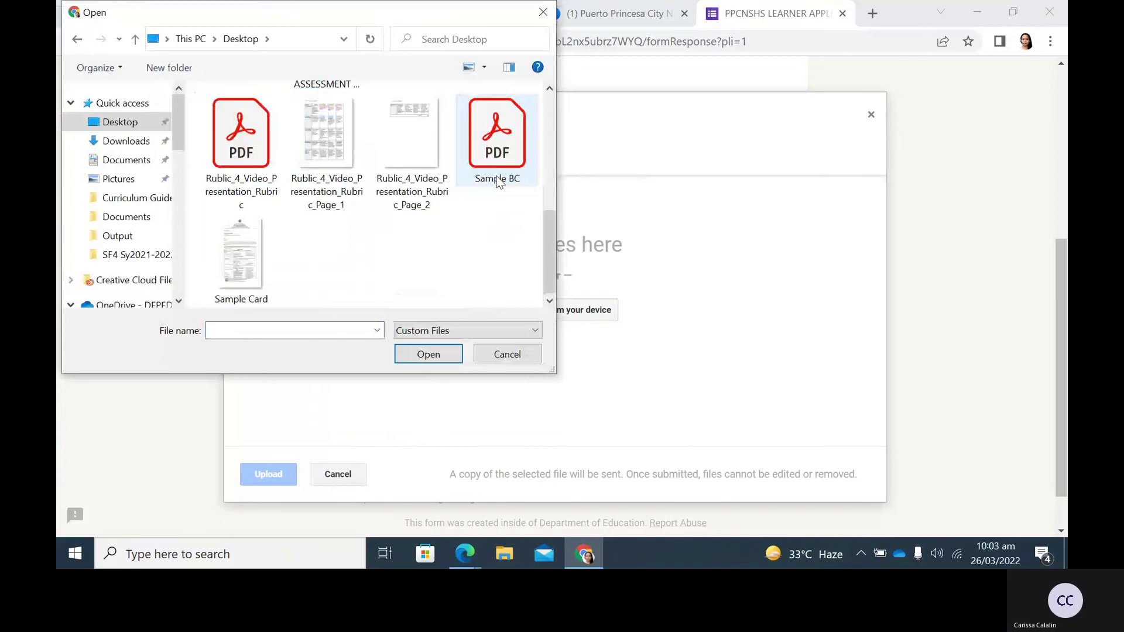
double_click(498, 176)
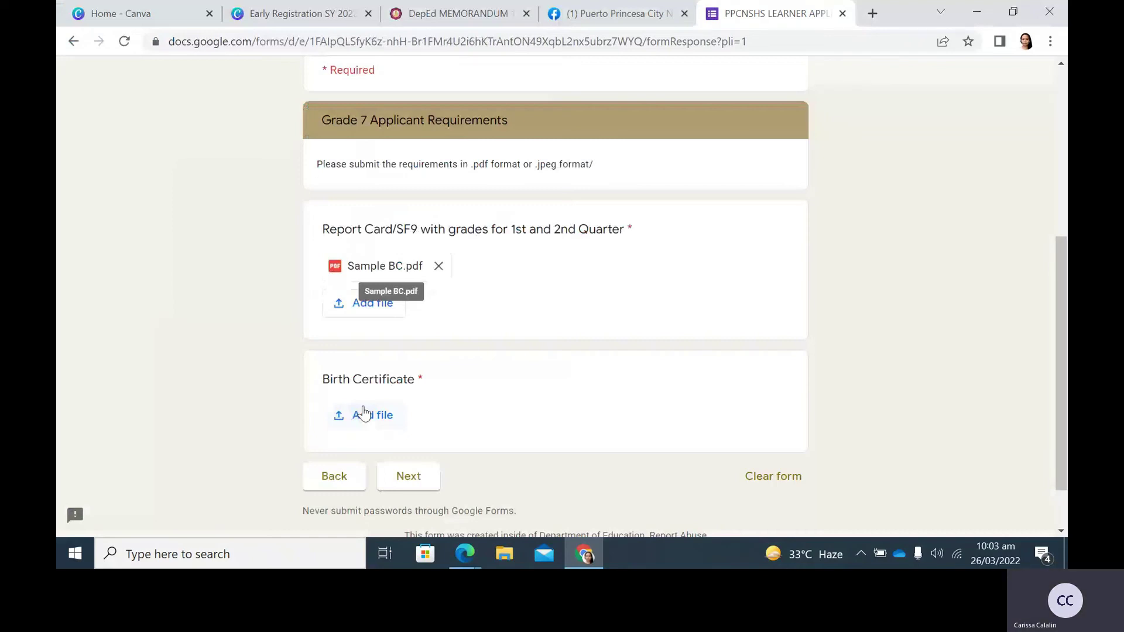
click(364, 413)
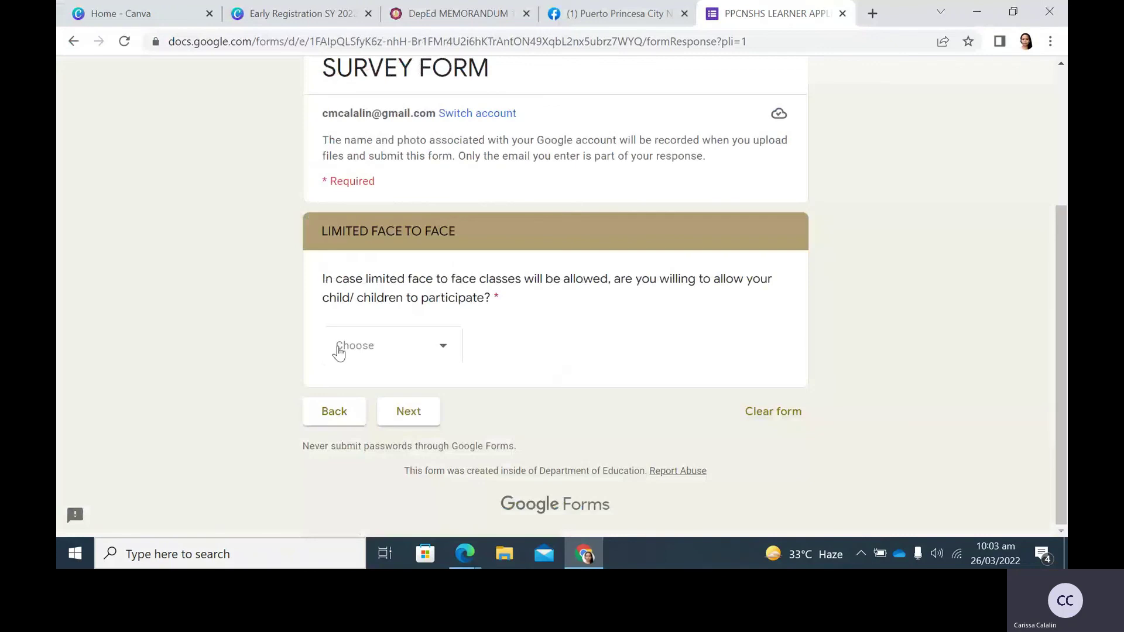
Choose YES for limited face-to-face participation and continue to the final page.
click(339, 350)
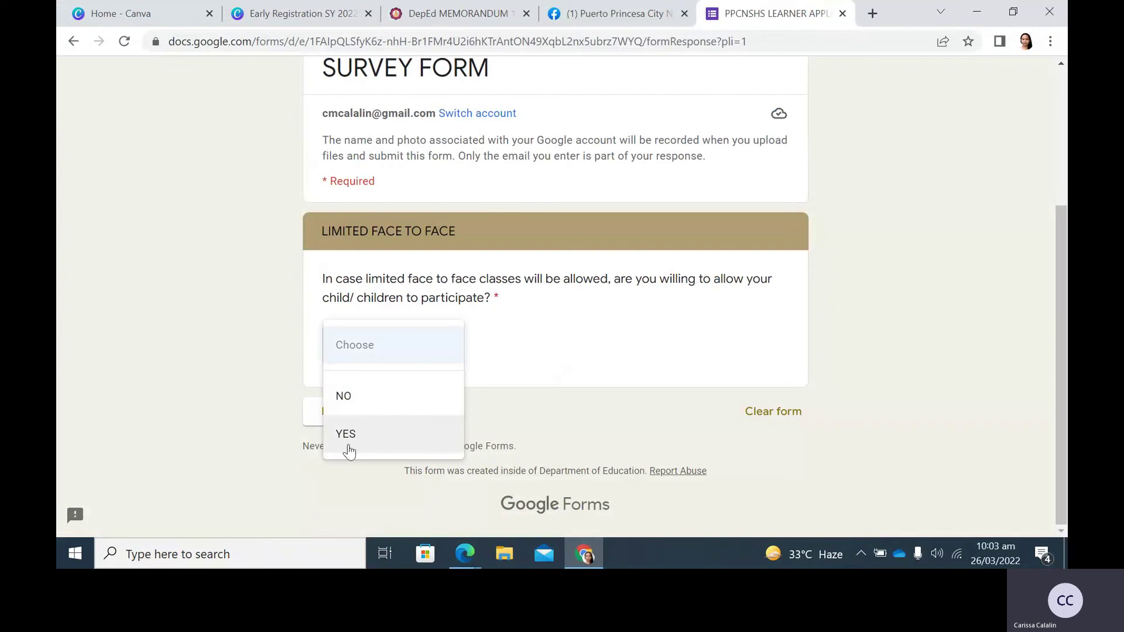
click(381, 447)
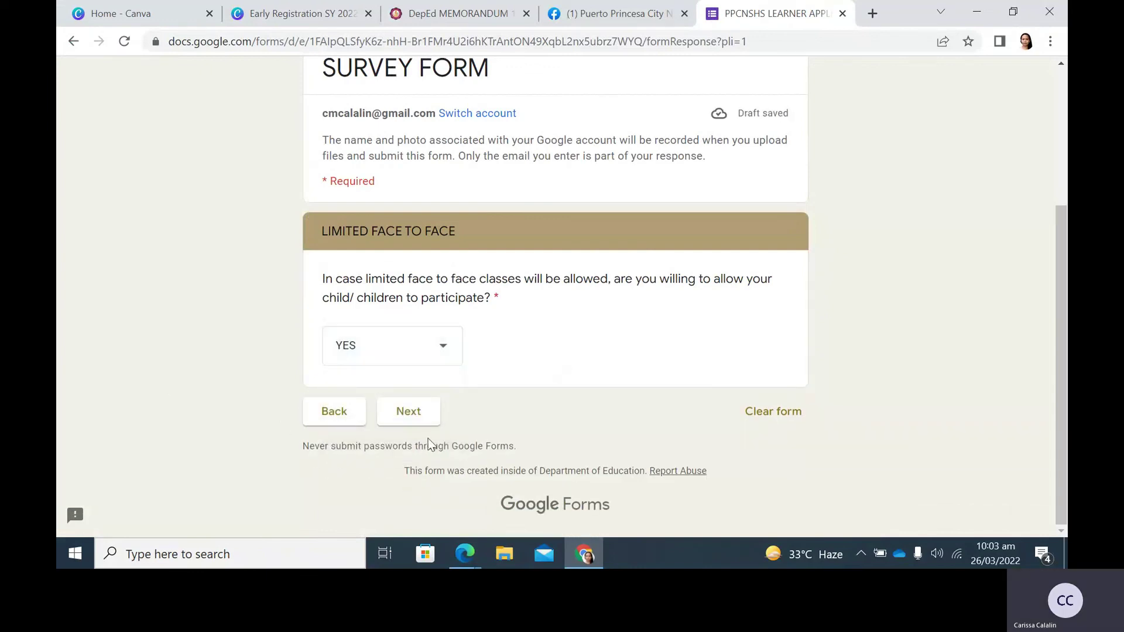
click(410, 423)
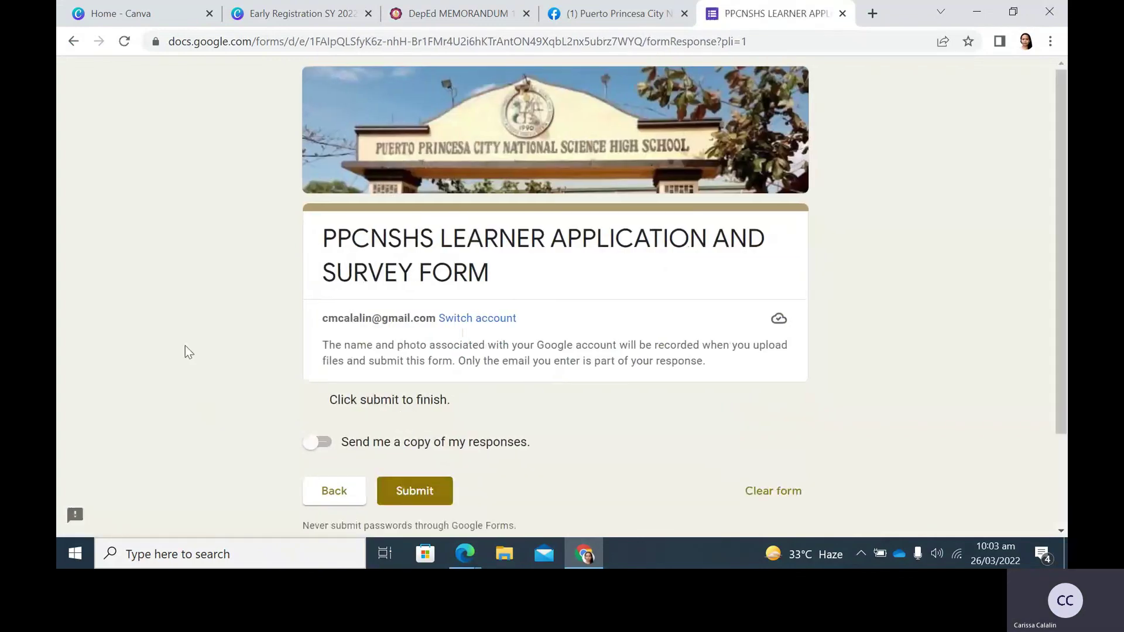
Turn on 'Send me a copy of my responses' and submit the application.
scroll(206, 338, down, 1)
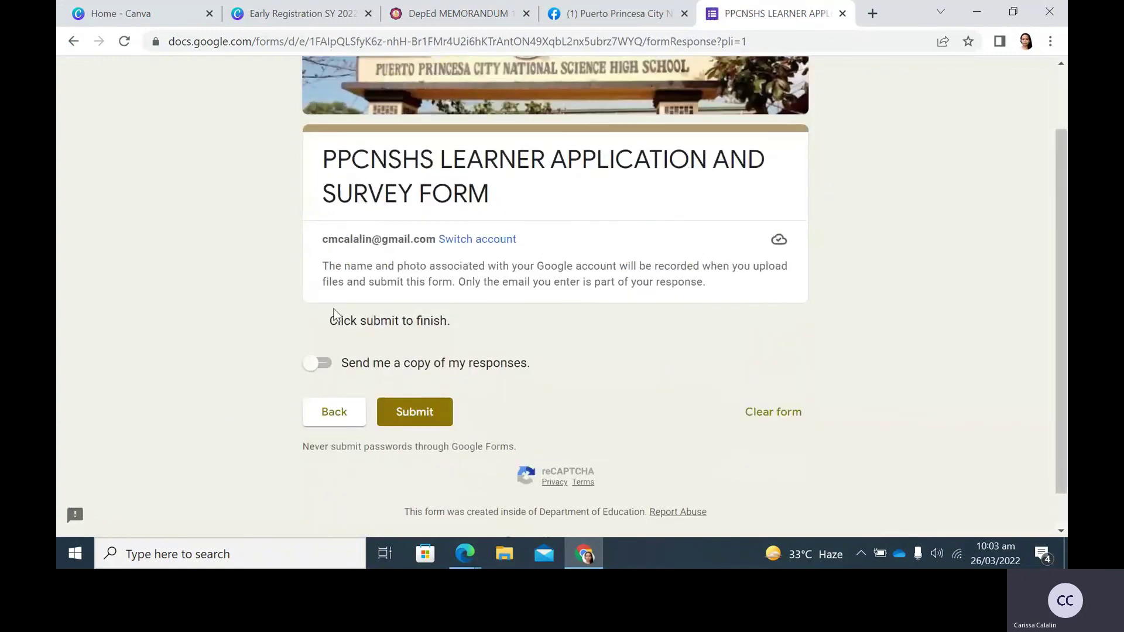
click(325, 365)
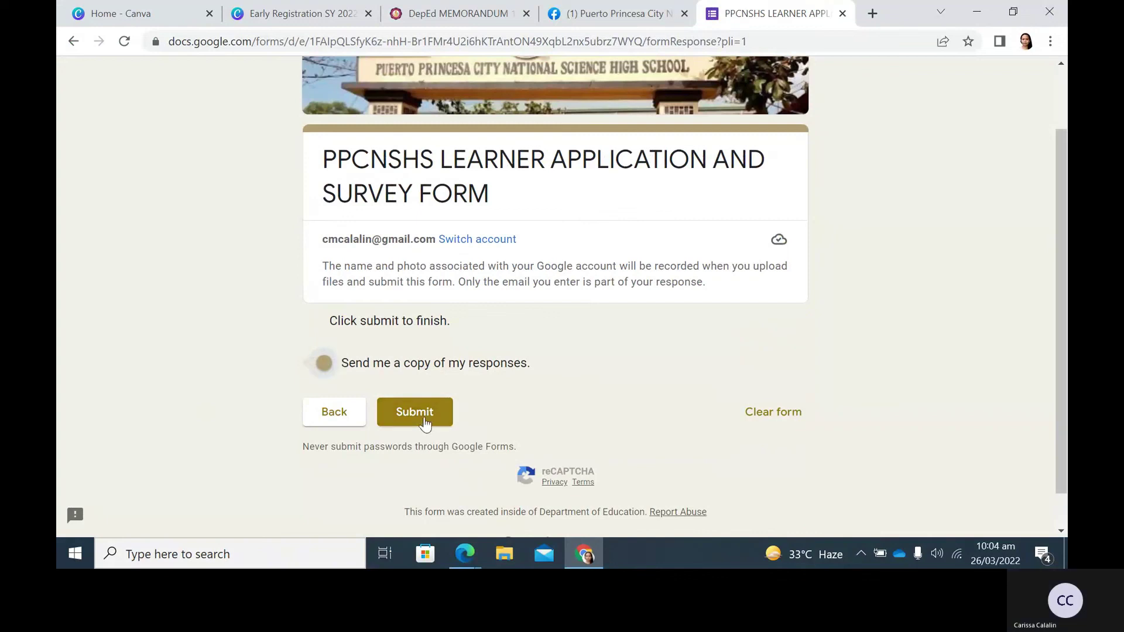
click(424, 418)
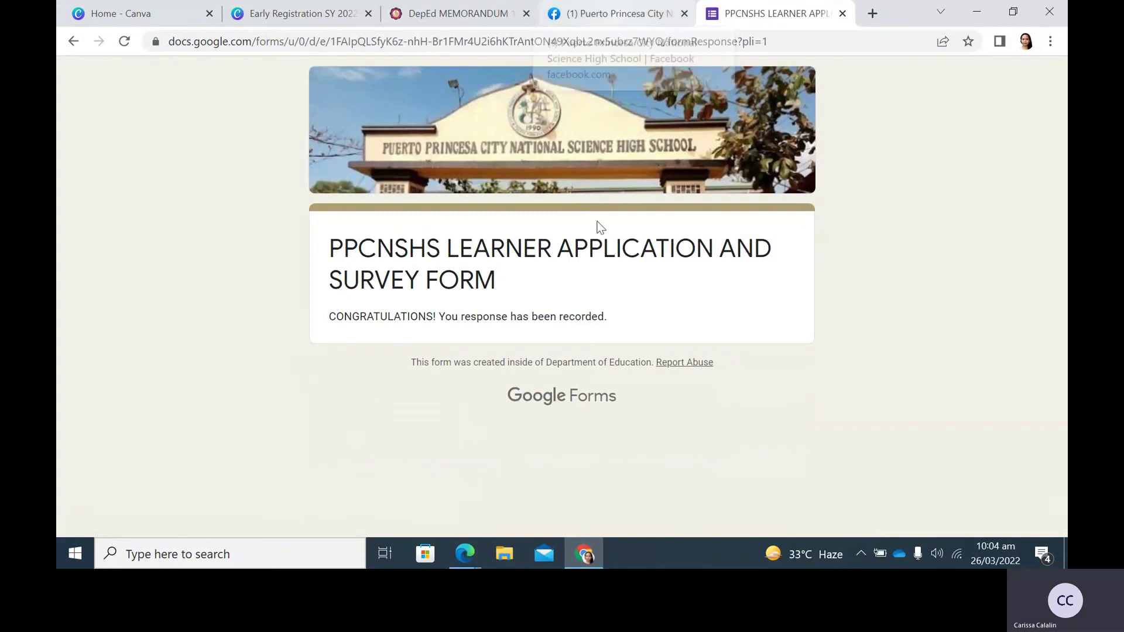
Switch to the PPCNSHS Facebook page tab in the browser.
click(595, 18)
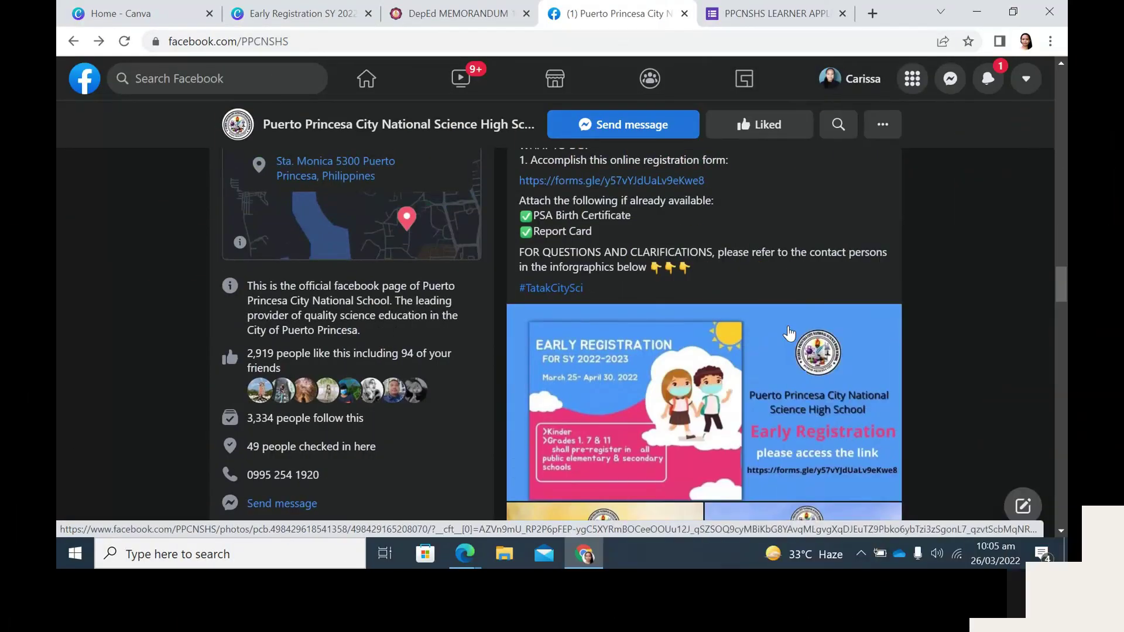
scroll(789, 333, up, 3)
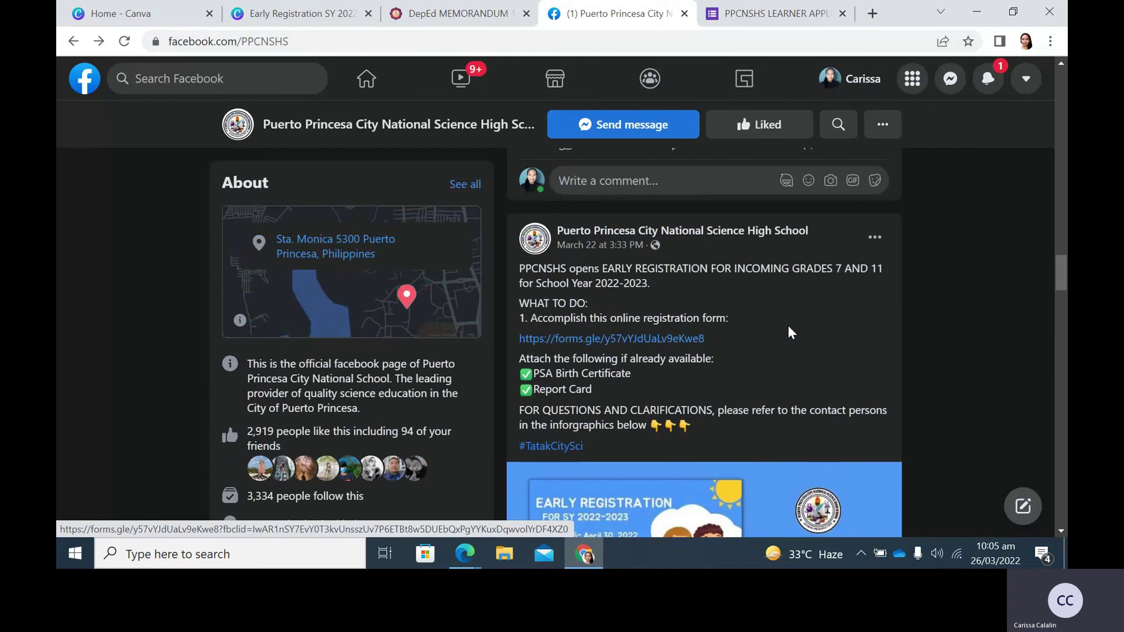
scroll(787, 327, down, 2)
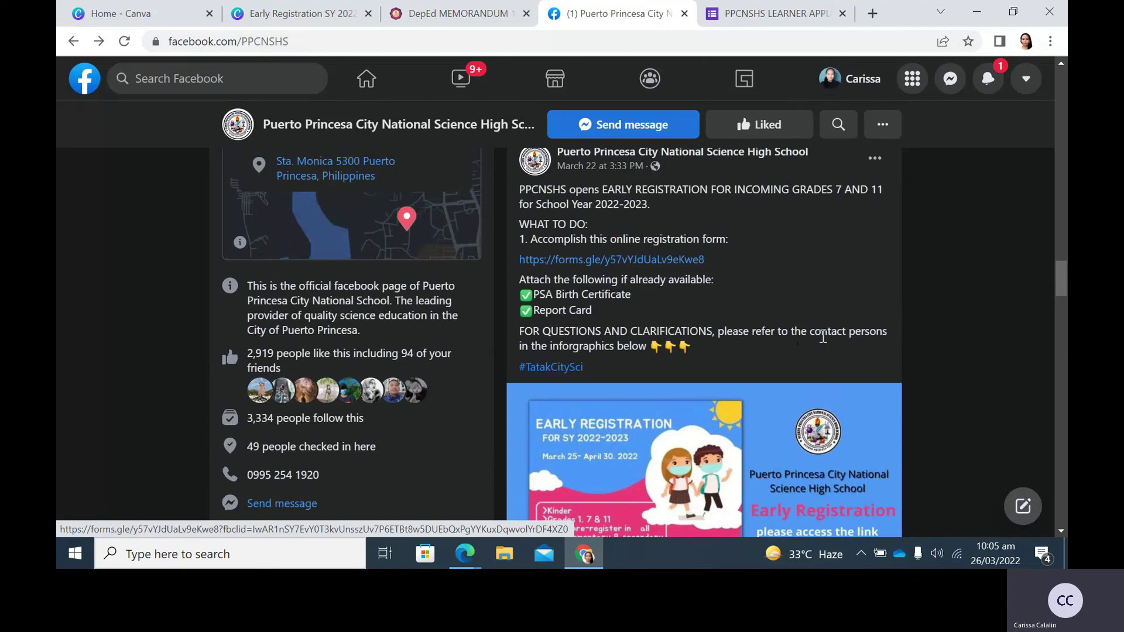
scroll(792, 297, down, 1)
scroll(792, 297, down, 3)
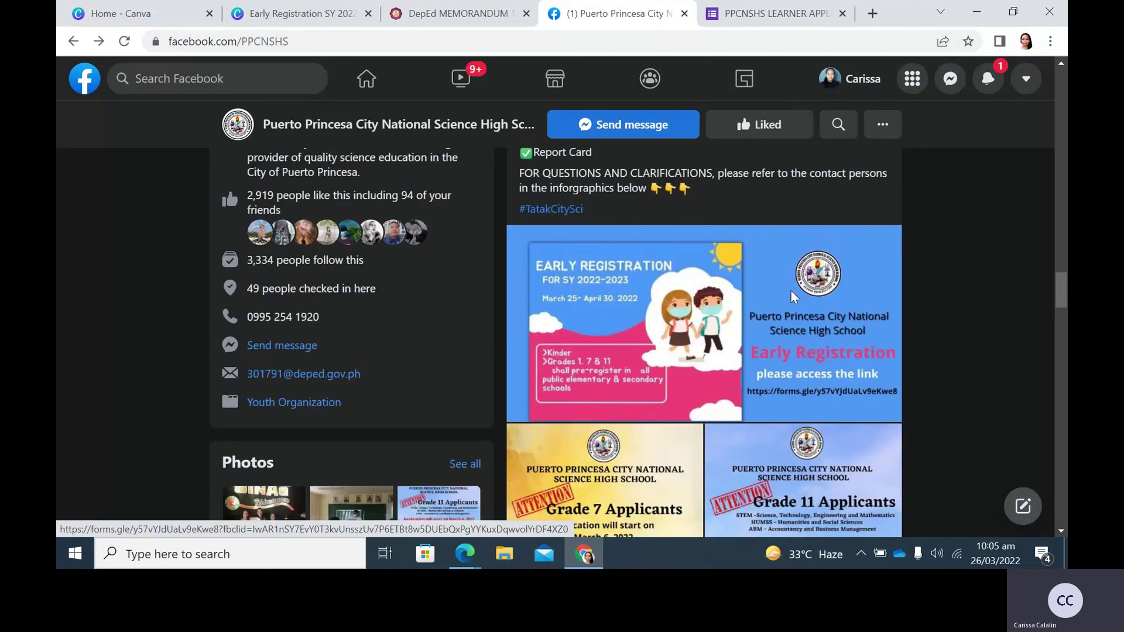